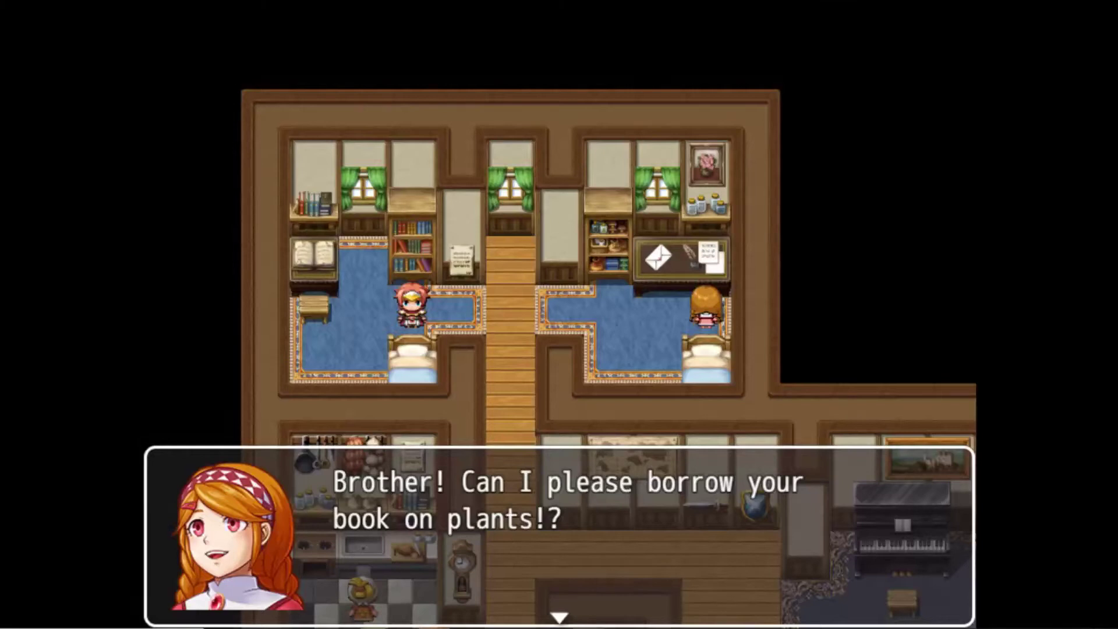
Finish the brother's opening dialogue and talk to the sister, who asks him to hurry.
key("Return")
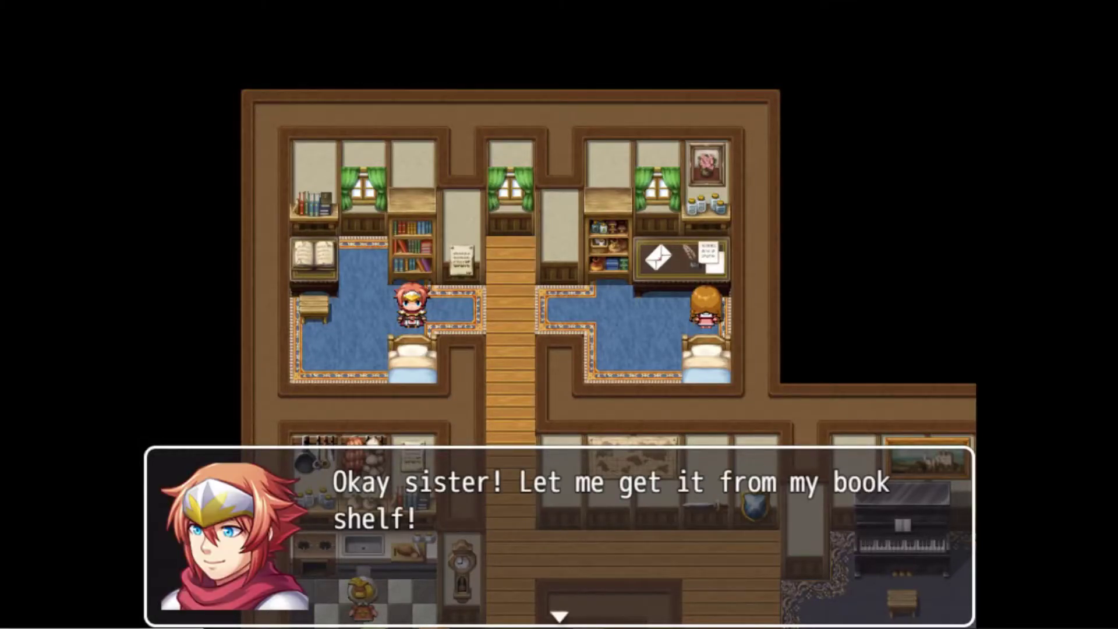
key("Return")
key("Right")
key("Right")
key("Right")
key("Right")
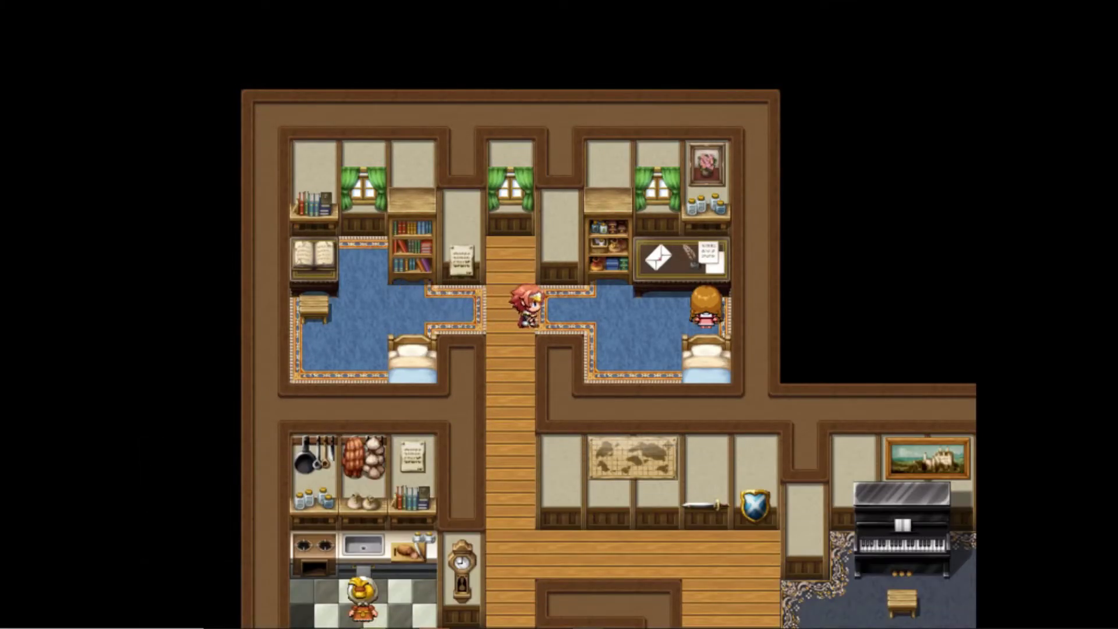
key("Return")
key("Return")
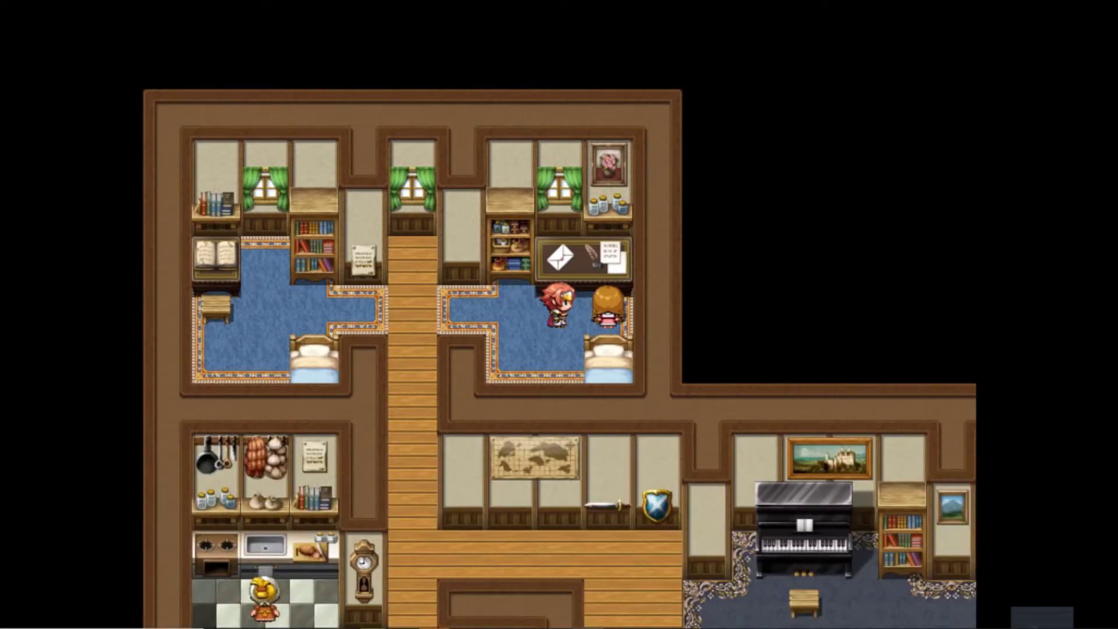
key("Left")
key("Left")
key("Left")
key("Left")
key("Left")
key("Down")
key("Down")
key("Down")
key("Down")
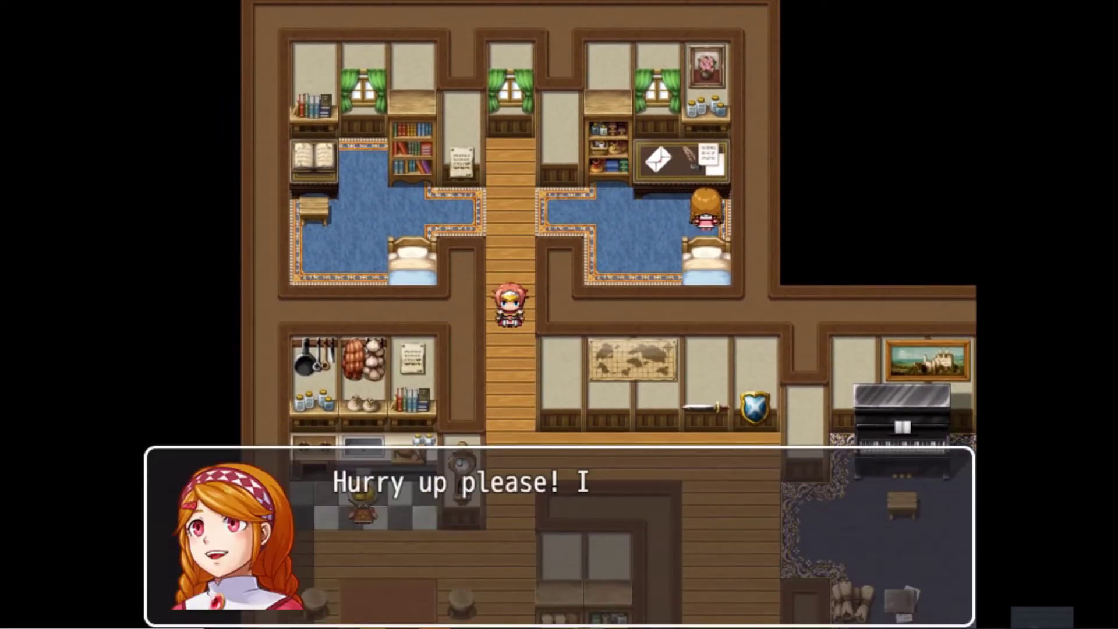
key("Return")
Fetch the Plants and Farmers book from the left bedroom bookshelf.
key("Up")
key("Up")
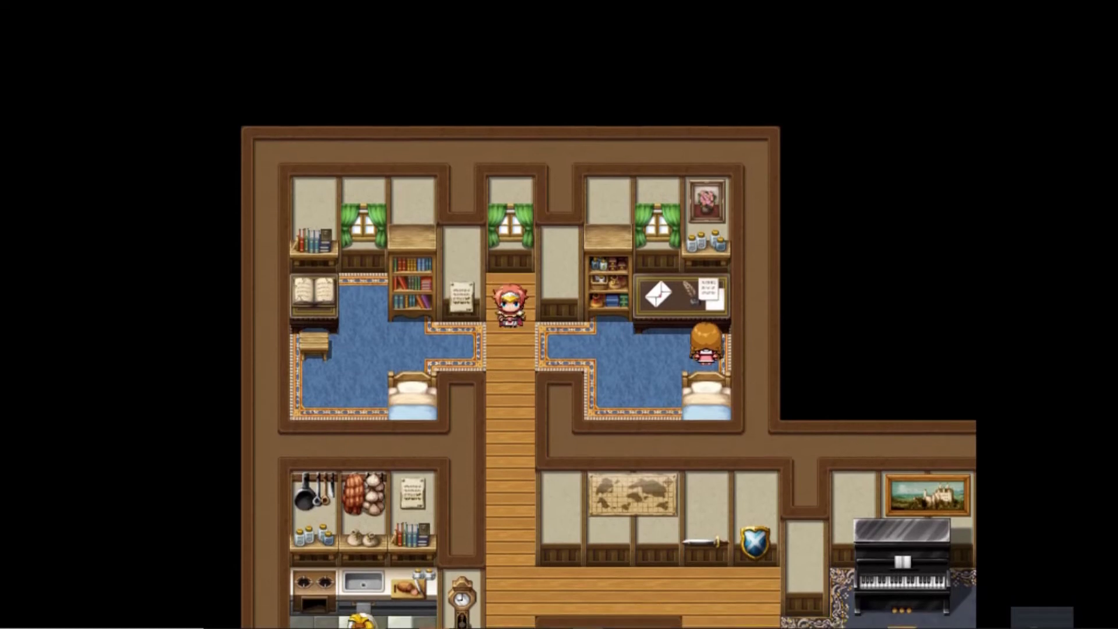
key("Left")
key("Return")
key("Return")
key("Right")
key("Right")
key("Right")
key("Right")
key("Right")
Give the book to the sister and dismiss the reminder to talk to everyone.
key("Return")
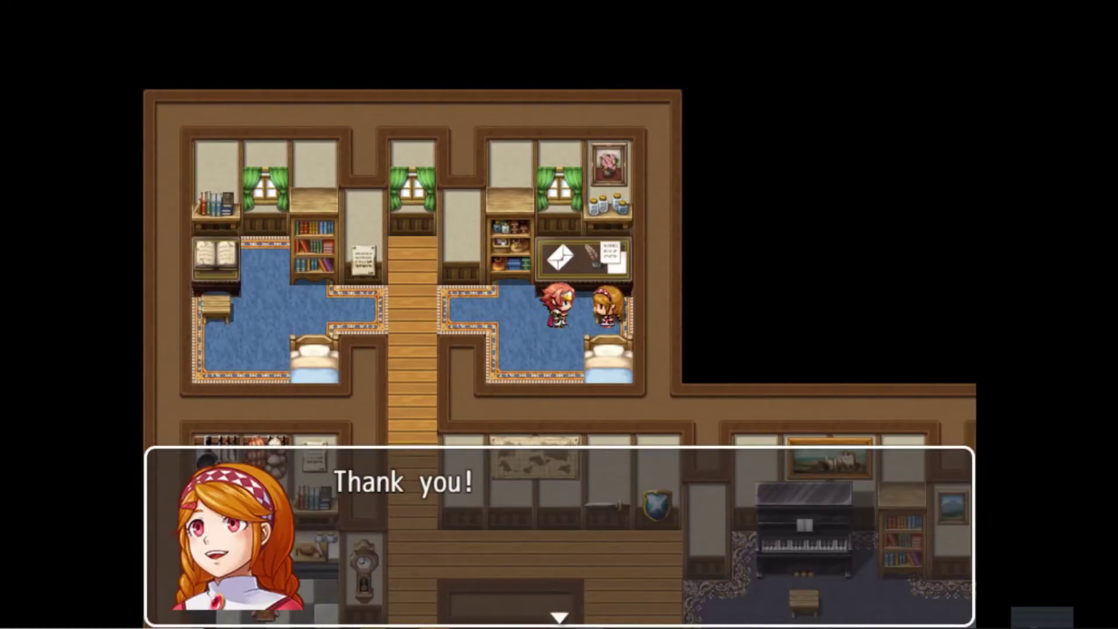
key("Return")
key("Left")
key("Left")
key("Down")
key("Down")
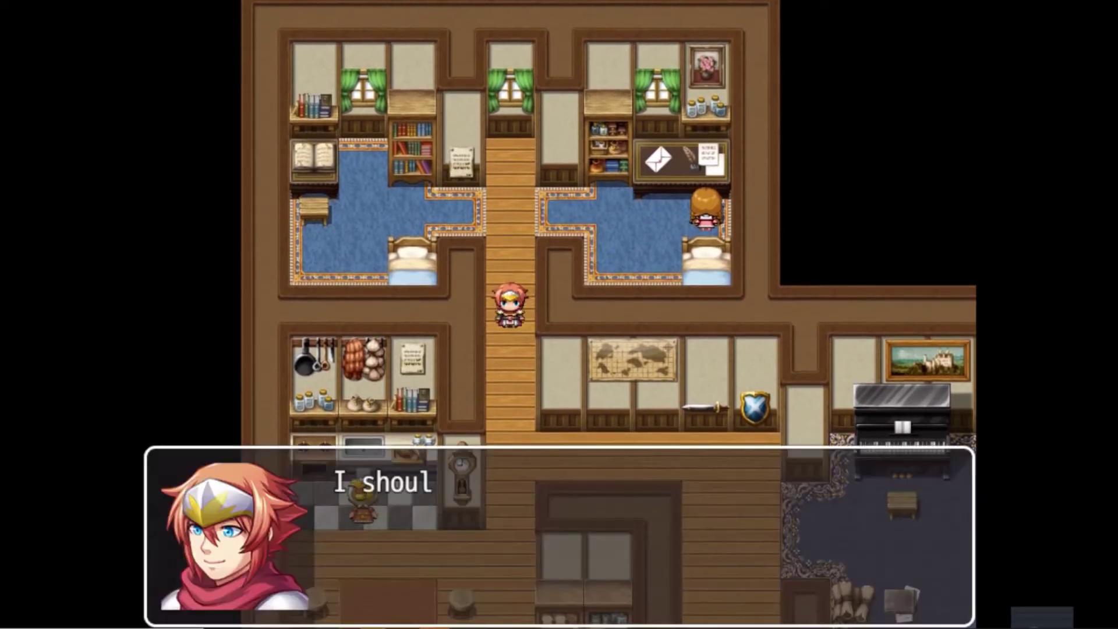
key("Return")
Speak with the sister again, then walk down the corridor into the kitchen.
key("Up")
key("Up")
key("Right")
key("Right")
key("Right")
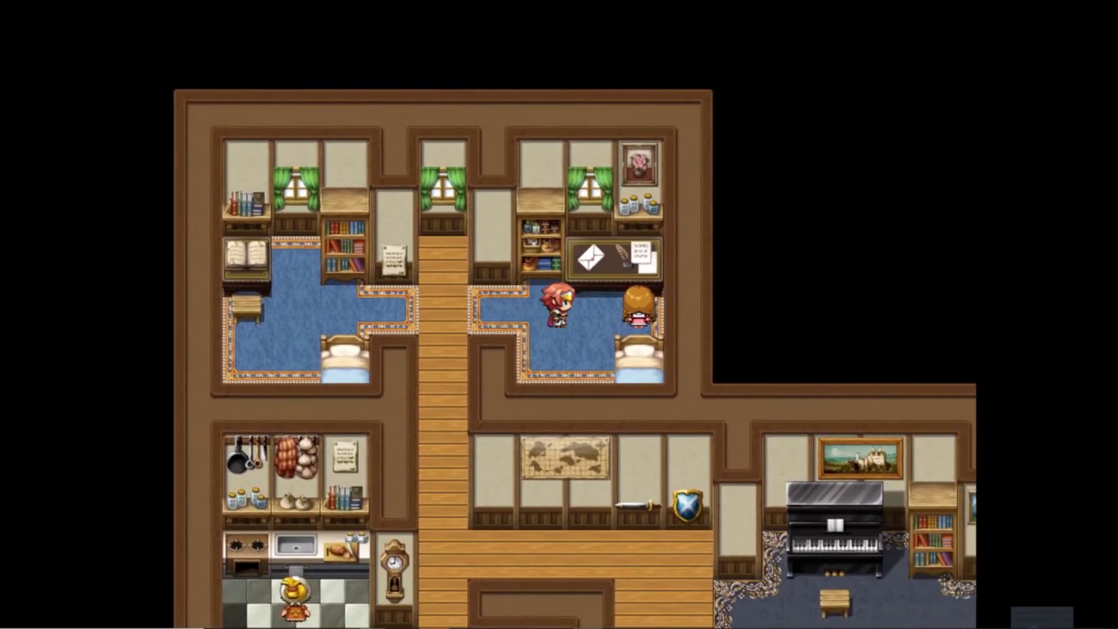
key("Return")
key("Return")
key("Left")
key("Left")
key("Left")
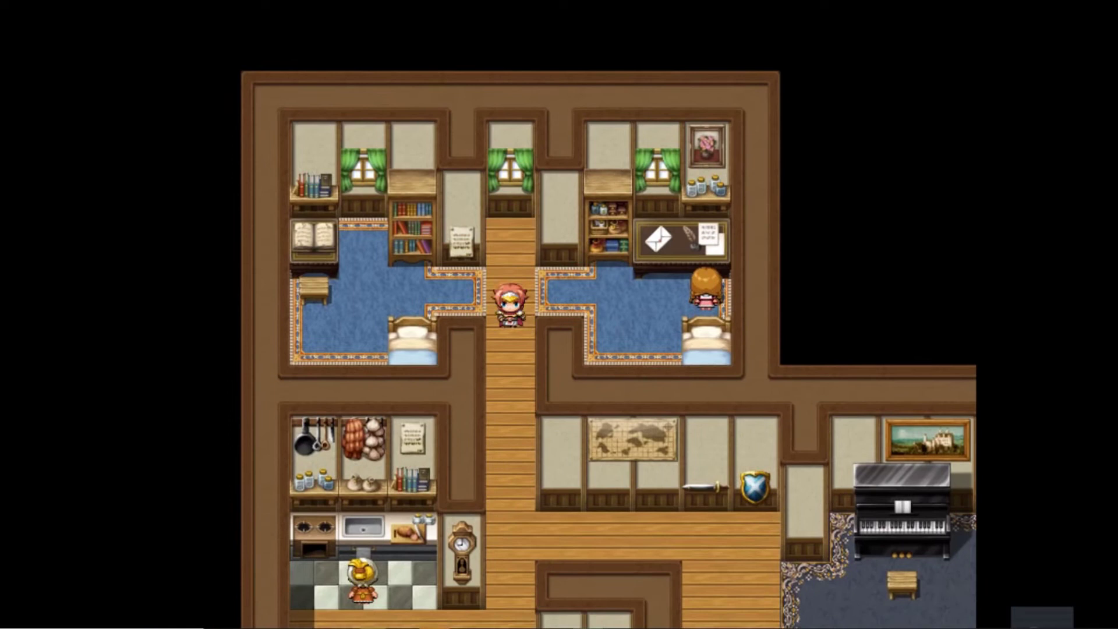
key("Down")
key("Down")
key("Down")
key("Down")
key("Down")
key("Down")
key("Down")
key("Left")
key("Left")
key("Up")
Talk to the cook, then walk out of the kitchen and back up the corridor.
key("Return")
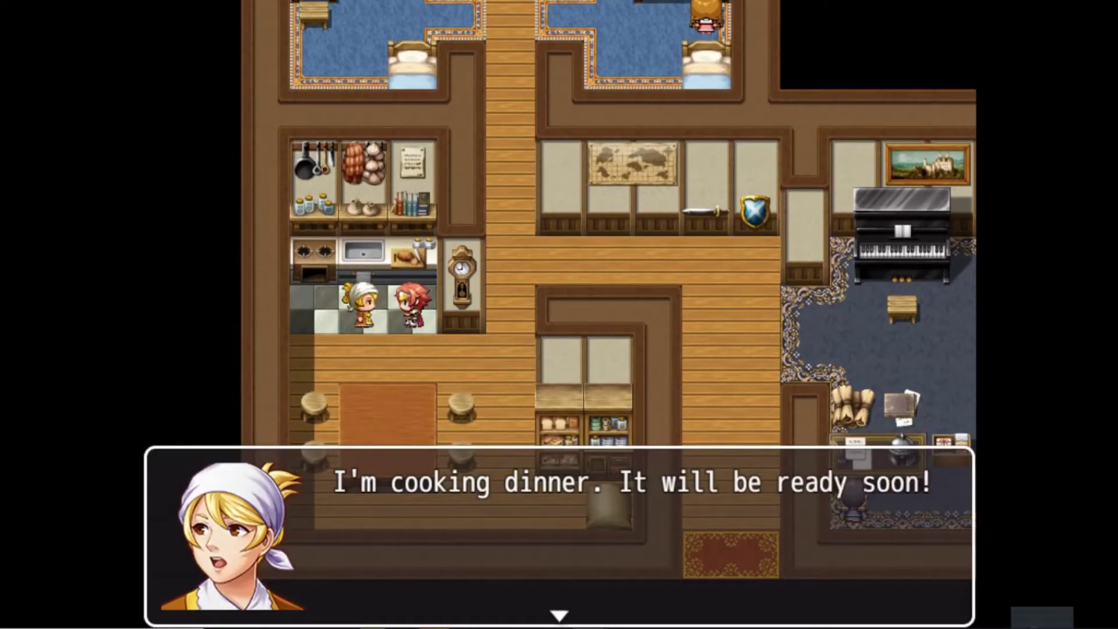
key("Return")
key("Down")
key("Right")
key("Right")
key("Up")
key("Up")
key("Up")
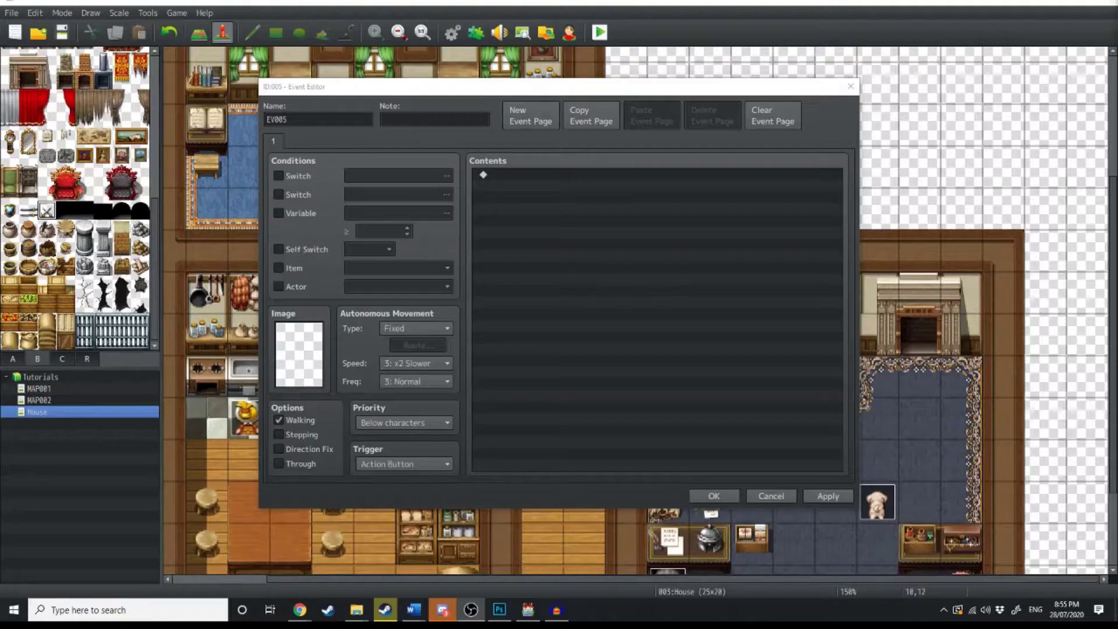
Add a Conditional Branch command on the event's first Contents line.
left_click(537, 198)
double_click(538, 201)
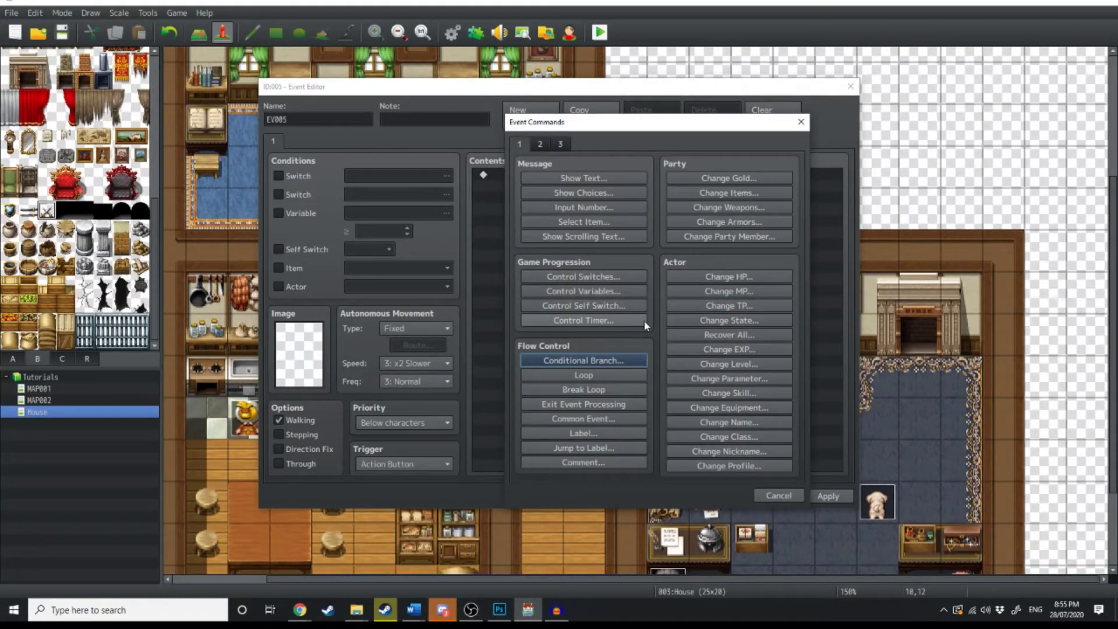
left_click(602, 358)
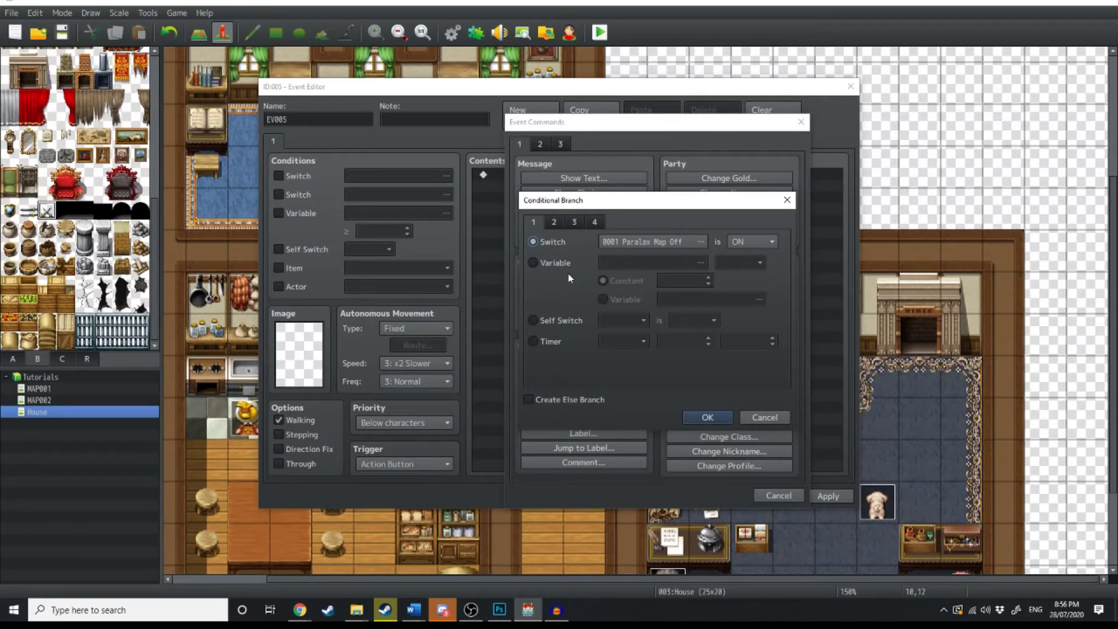
Name switch 0002 'Talked to mum.' and use it in the branch, keeping state OFF.
left_click(698, 243)
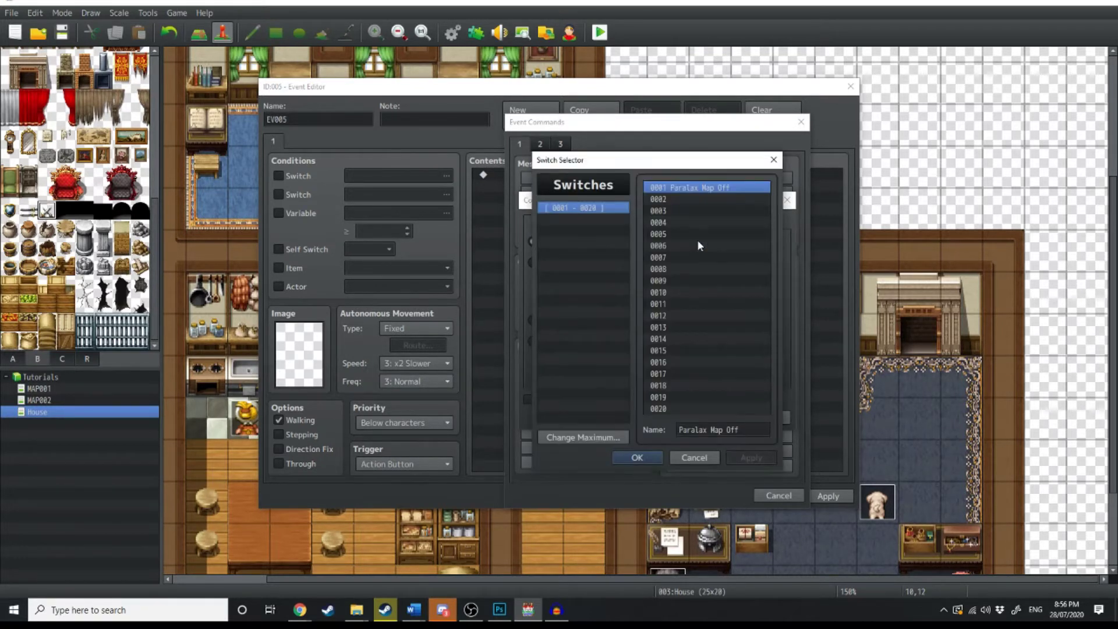
left_click(708, 199)
left_click(698, 430)
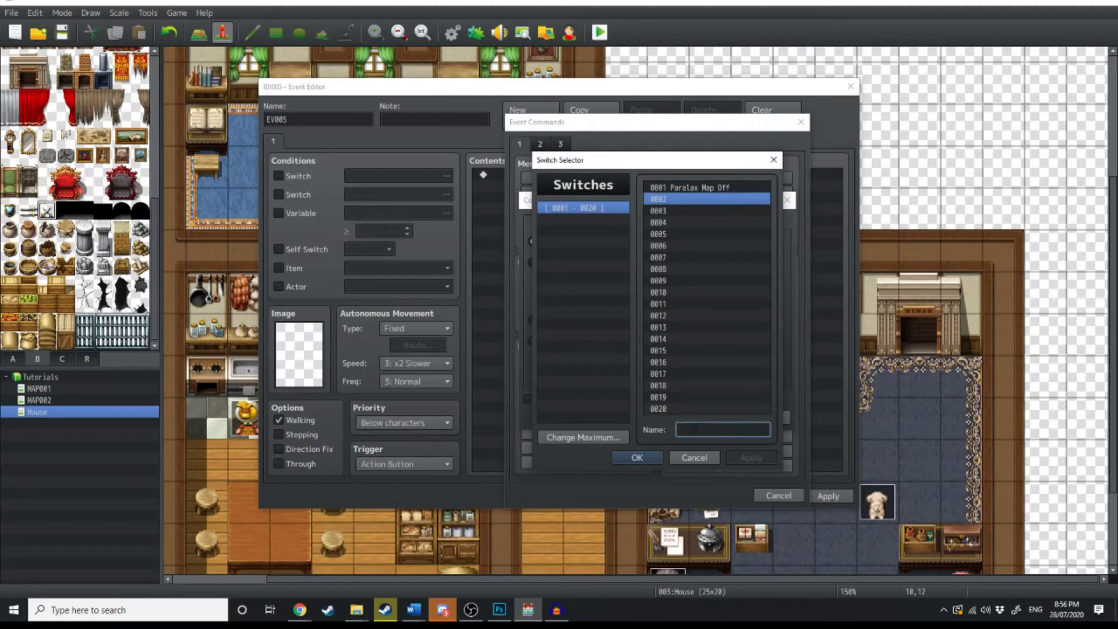
type("Talked to mum.")
left_click(637, 457)
left_click(755, 241)
left_click(753, 267)
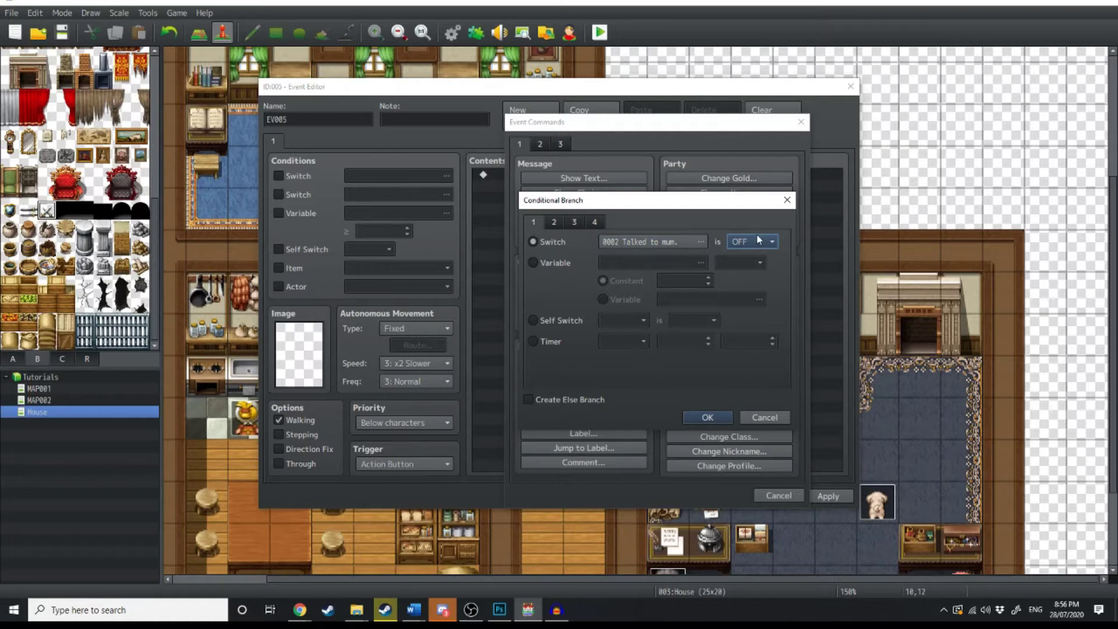
Try a variable 0003 Windows Closed condition, then switch to a self switch condition.
left_click(534, 263)
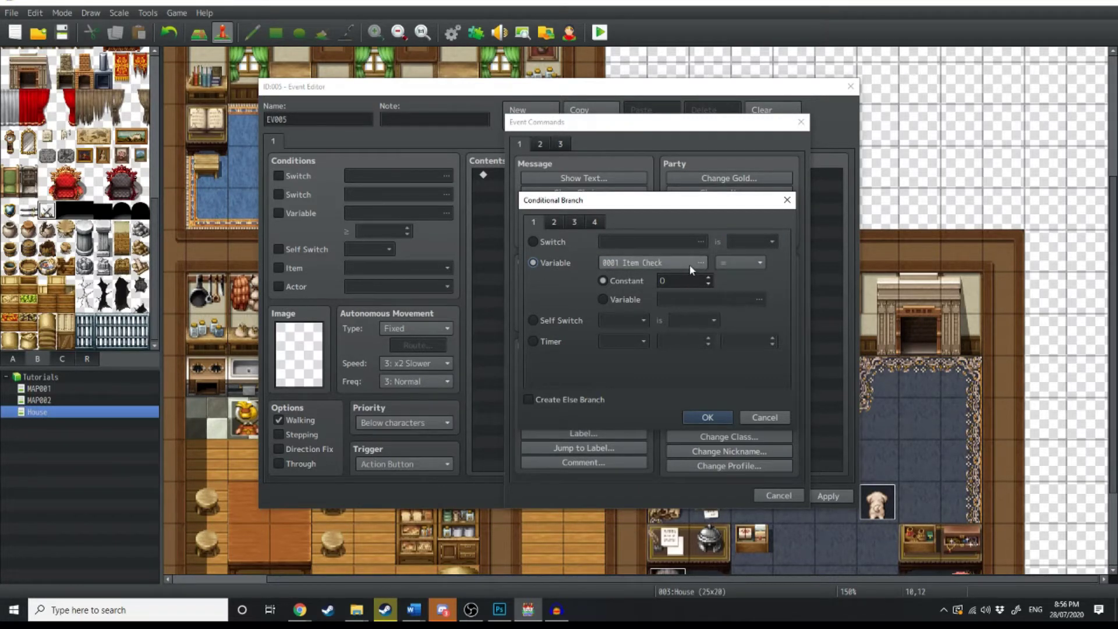
left_click(690, 264)
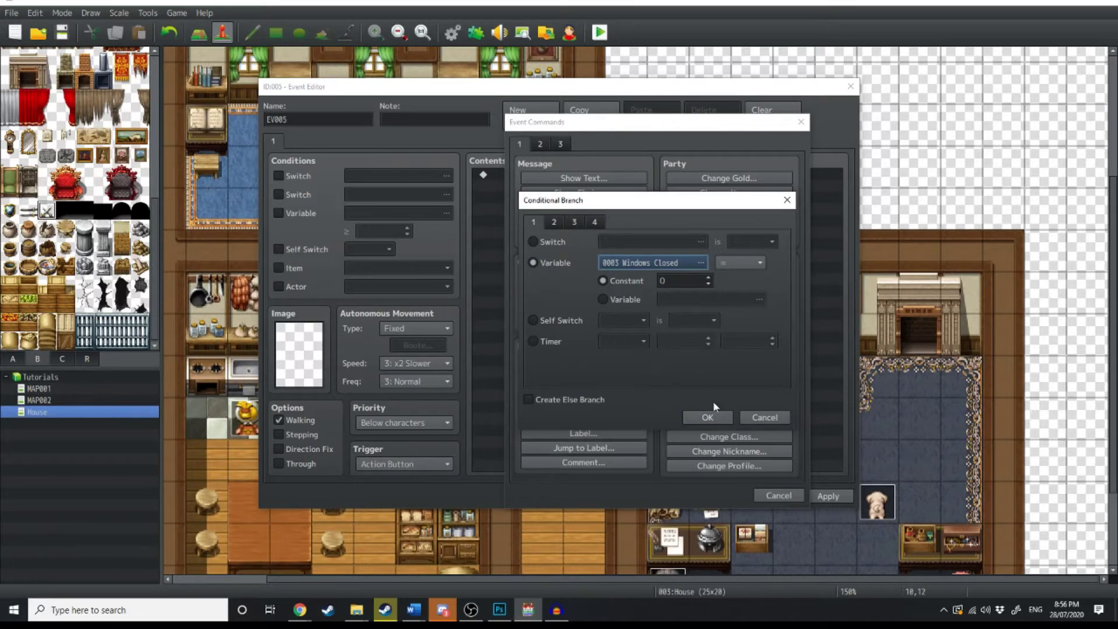
left_click(708, 280)
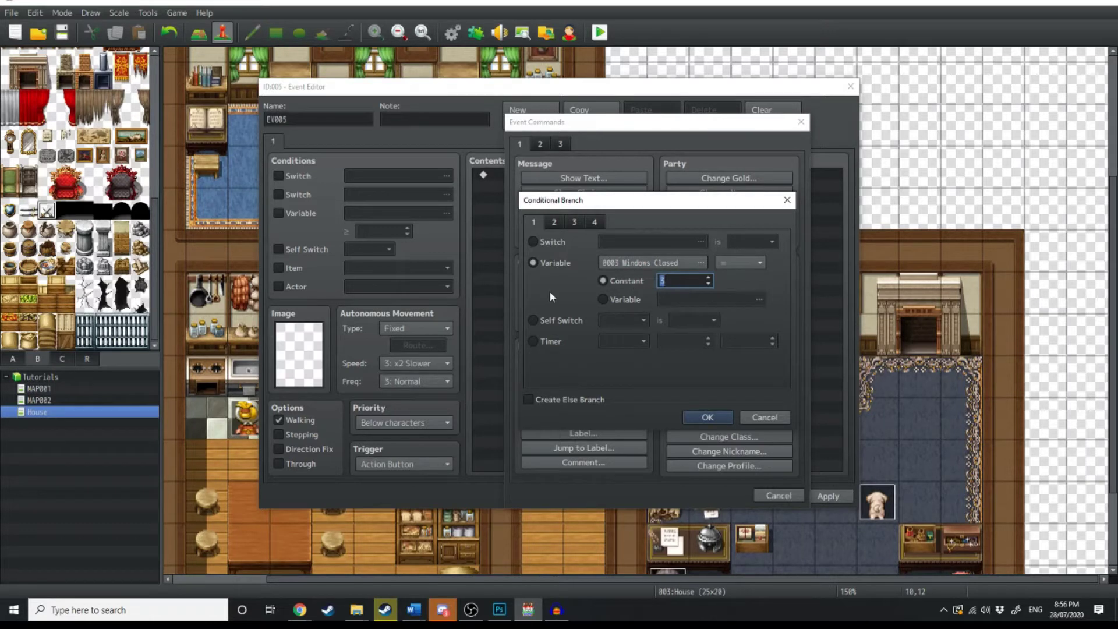
left_click(560, 321)
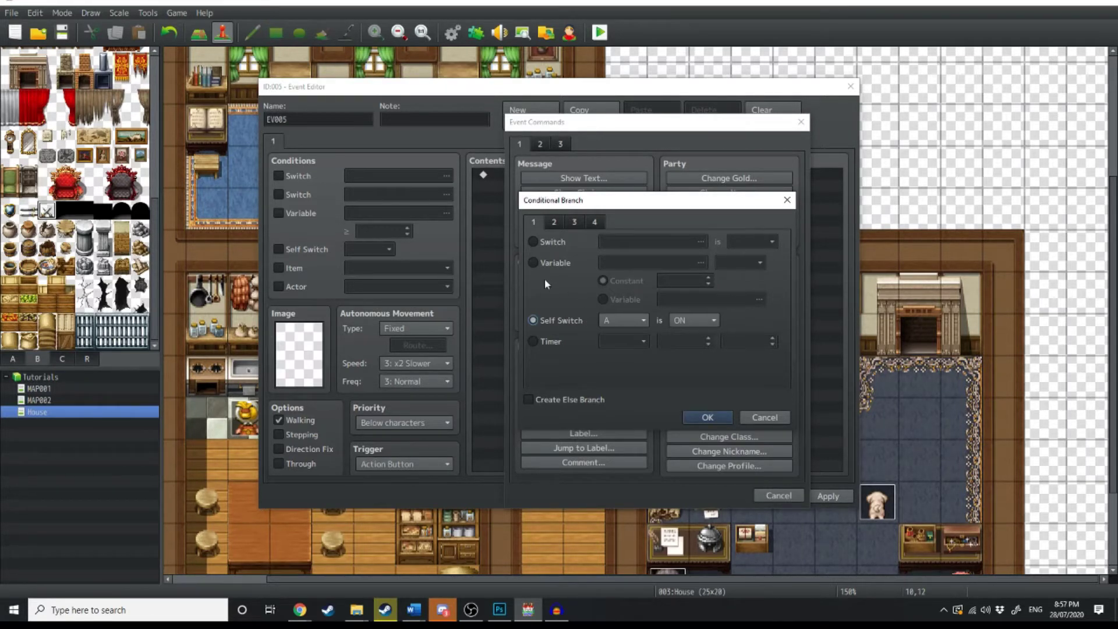
Keep self switch A, then change to a Timer condition compared as ≤ 0 min 0 sec.
left_click(620, 321)
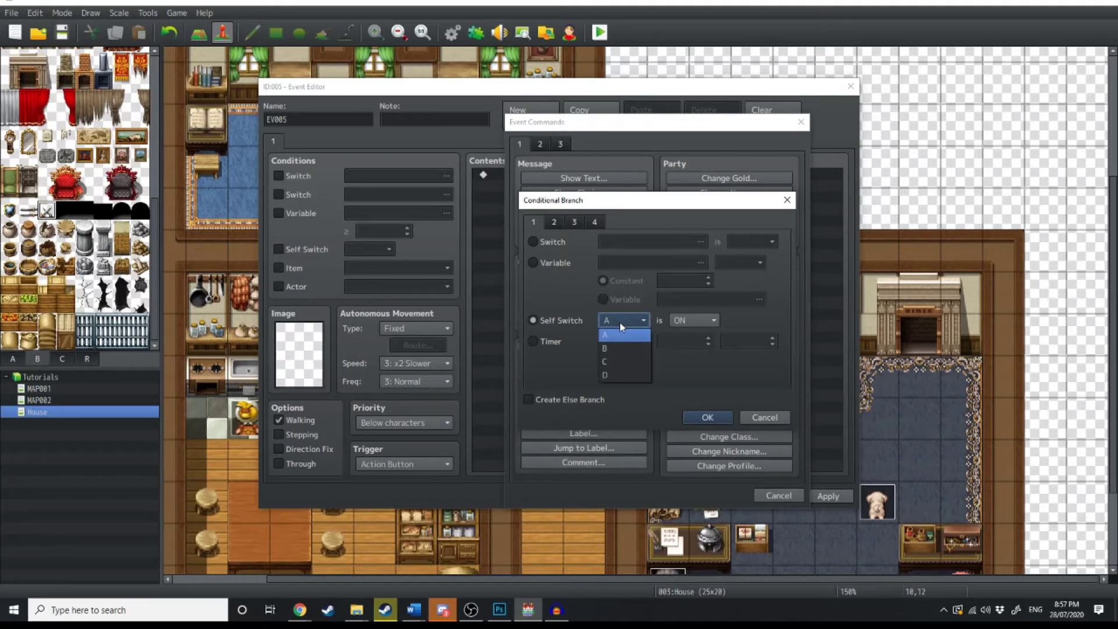
left_click(537, 290)
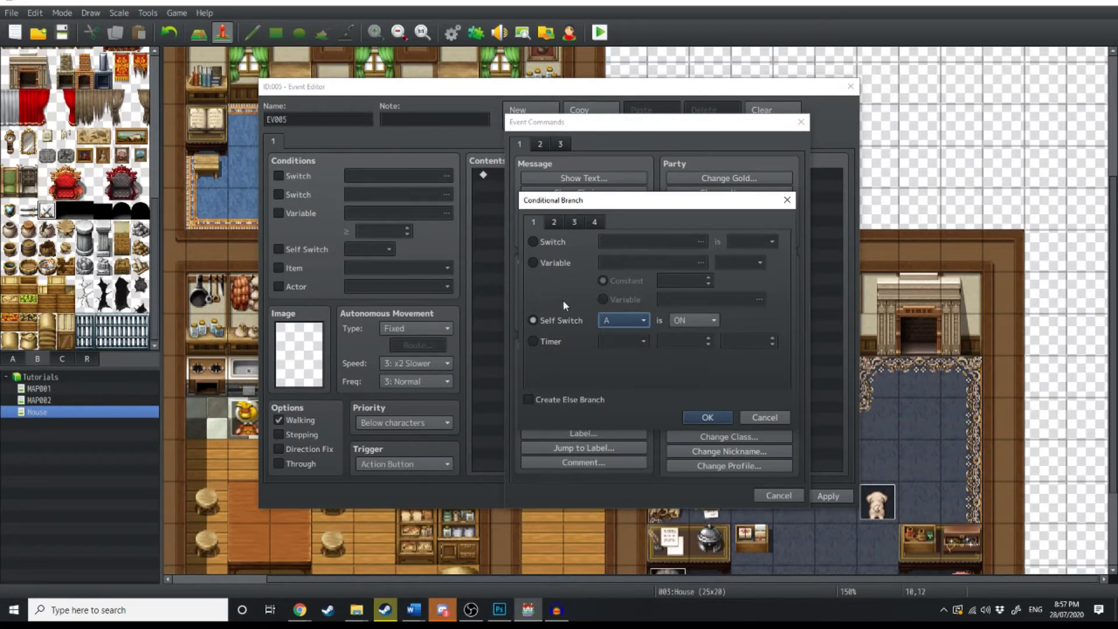
left_click(549, 341)
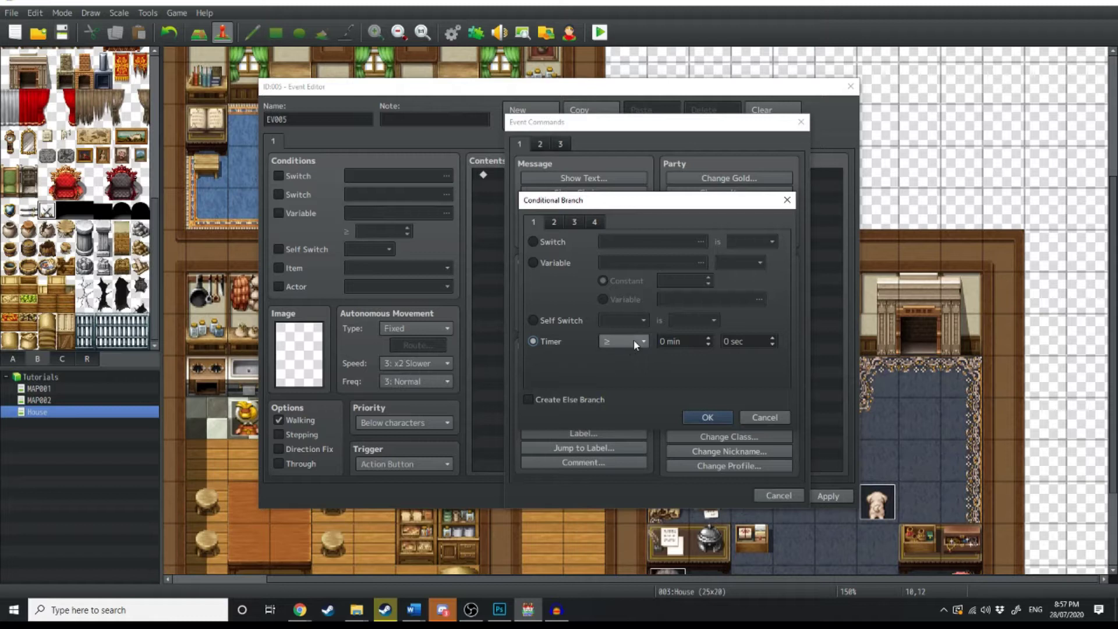
left_click(636, 346)
left_click(630, 368)
Check actor 0001 Harold, trying In the party, Name 'Tom' and Class, then Skill 0001 Attack.
left_click(554, 221)
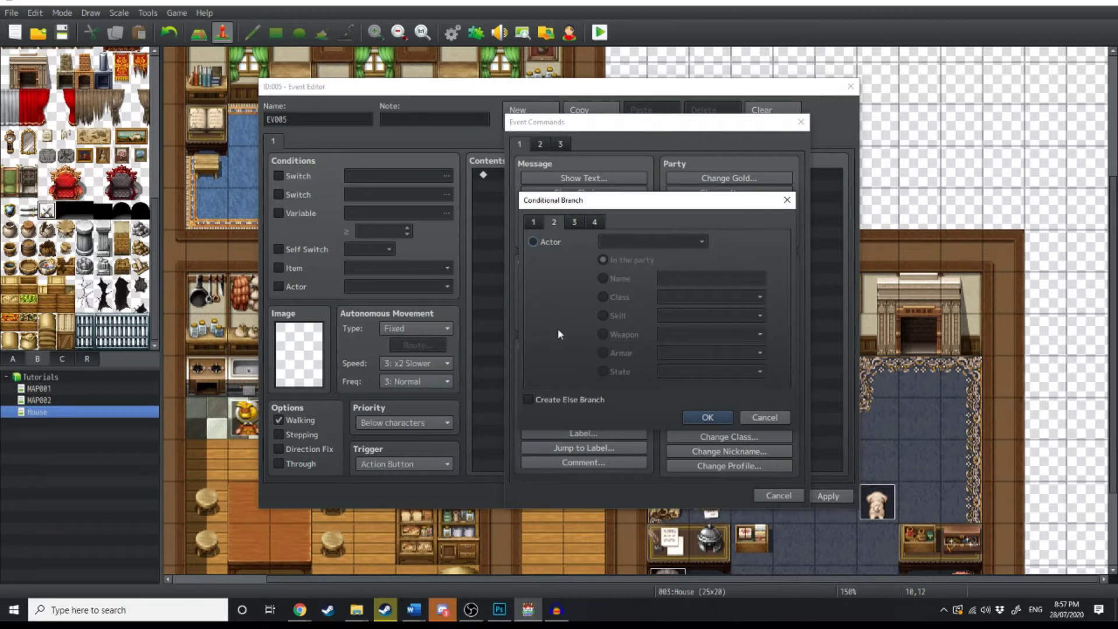
left_click(533, 242)
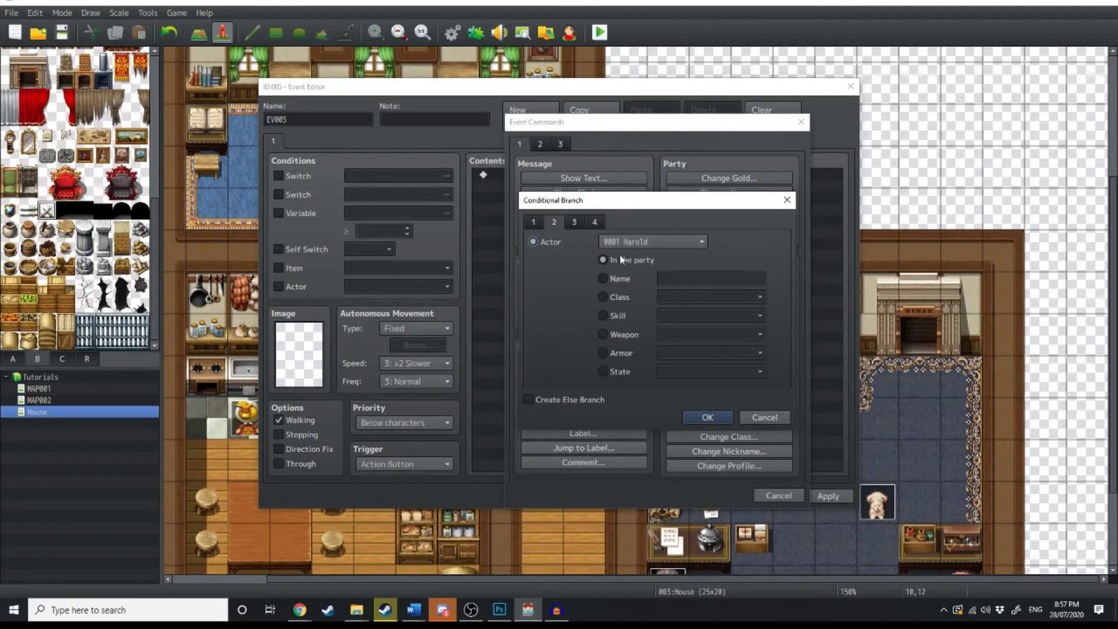
left_click(603, 260)
left_click(602, 278)
left_click(674, 278)
type("Tom")
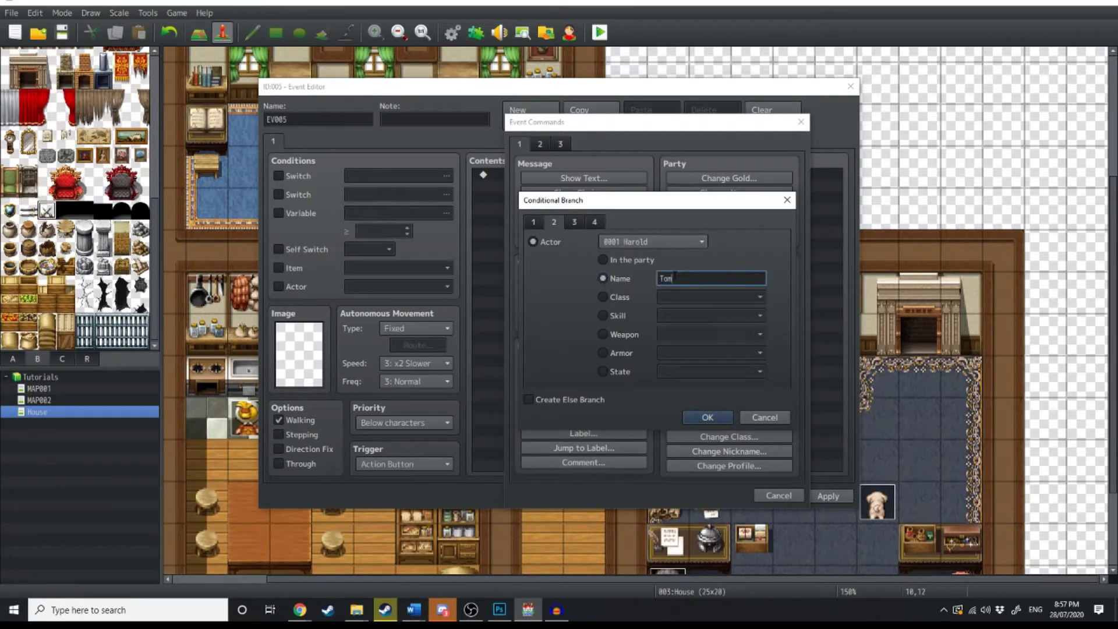
left_click(603, 297)
left_click(603, 316)
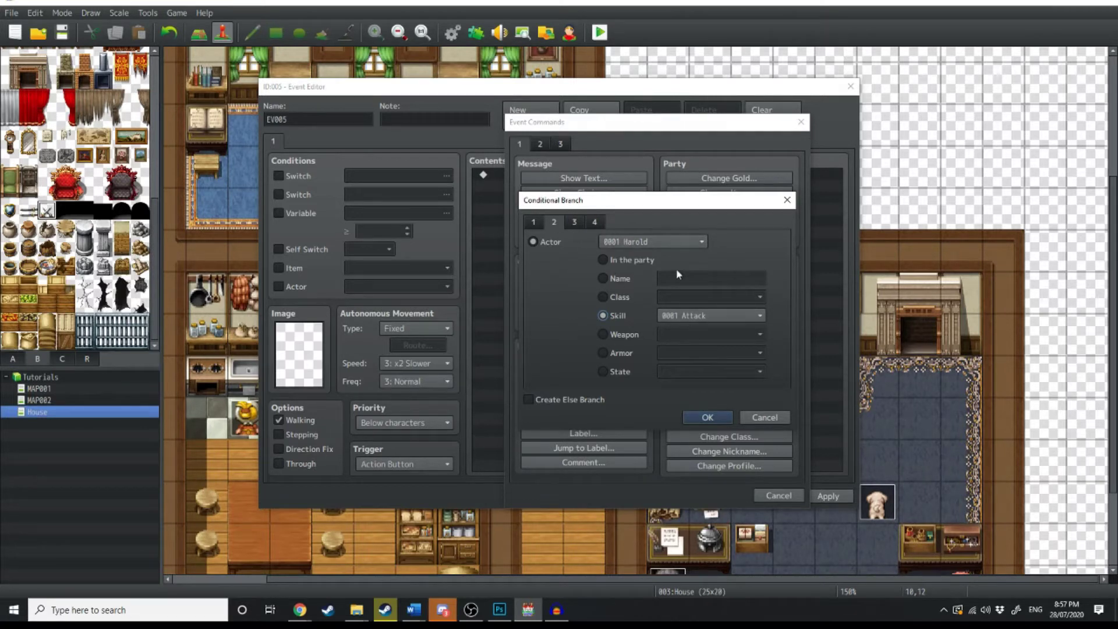
Set the branch to check whether Enemy #1 has the Guard state.
left_click(575, 222)
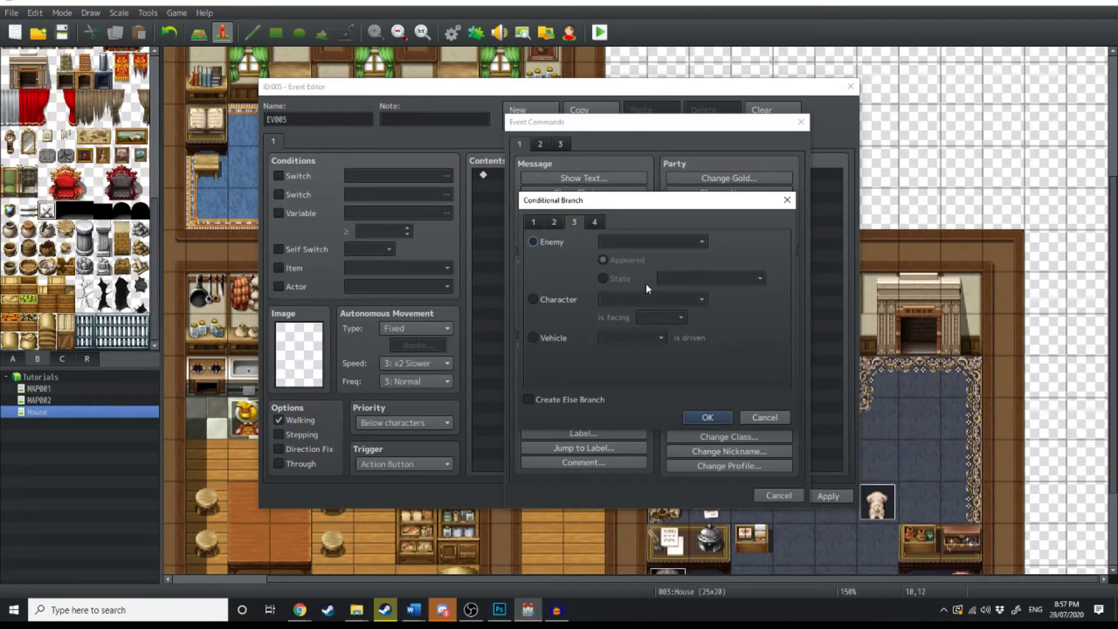
left_click(532, 242)
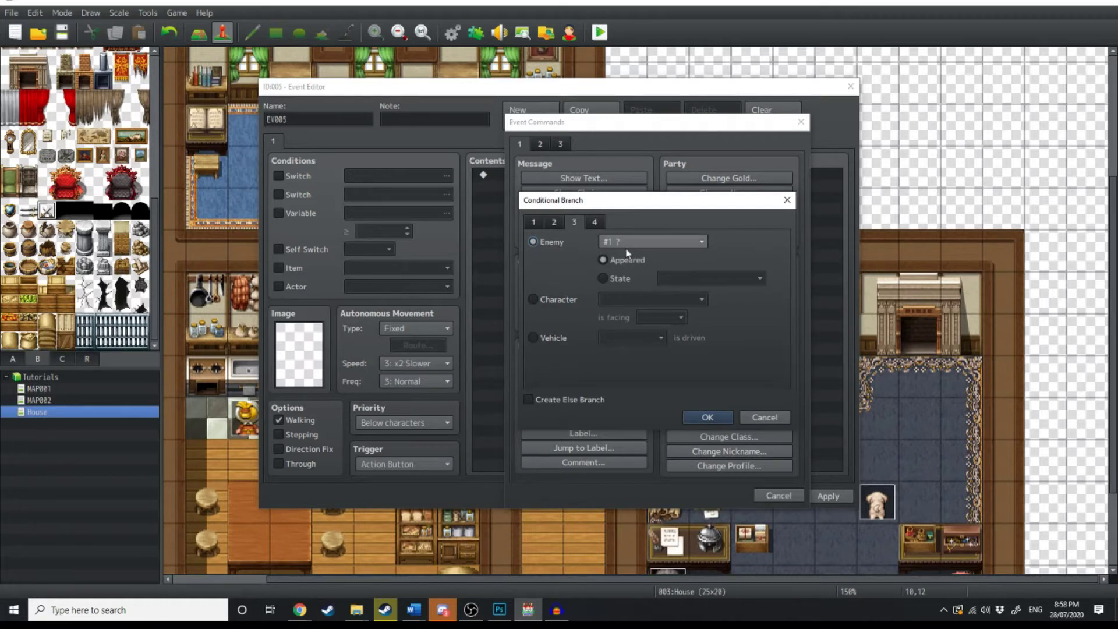
left_click(657, 243)
left_click(613, 256)
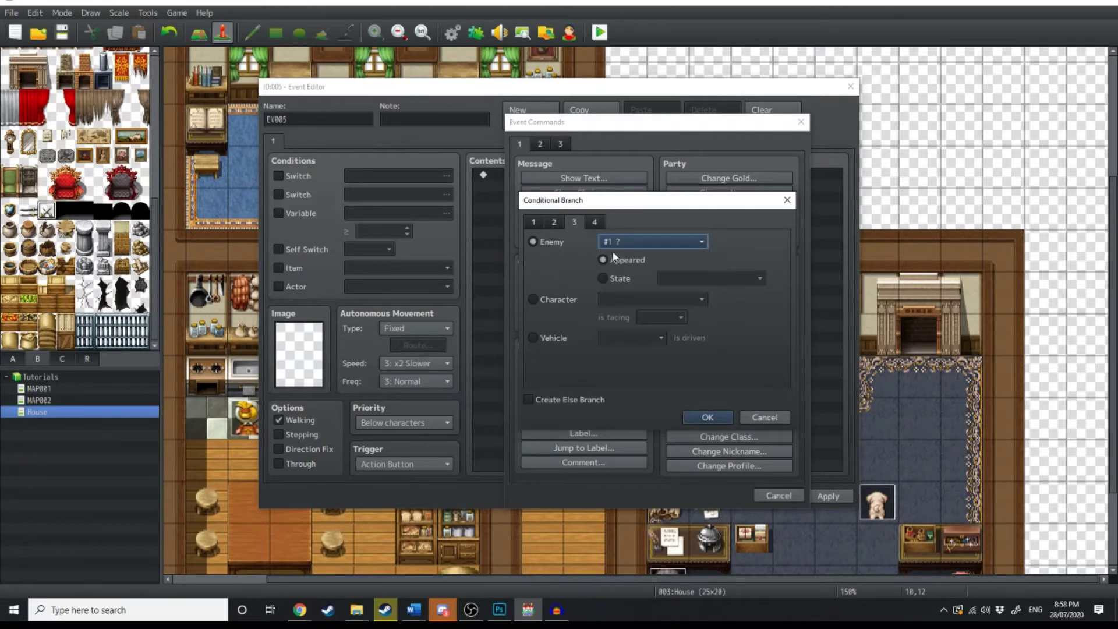
left_click(603, 278)
left_click(699, 278)
left_click(705, 300)
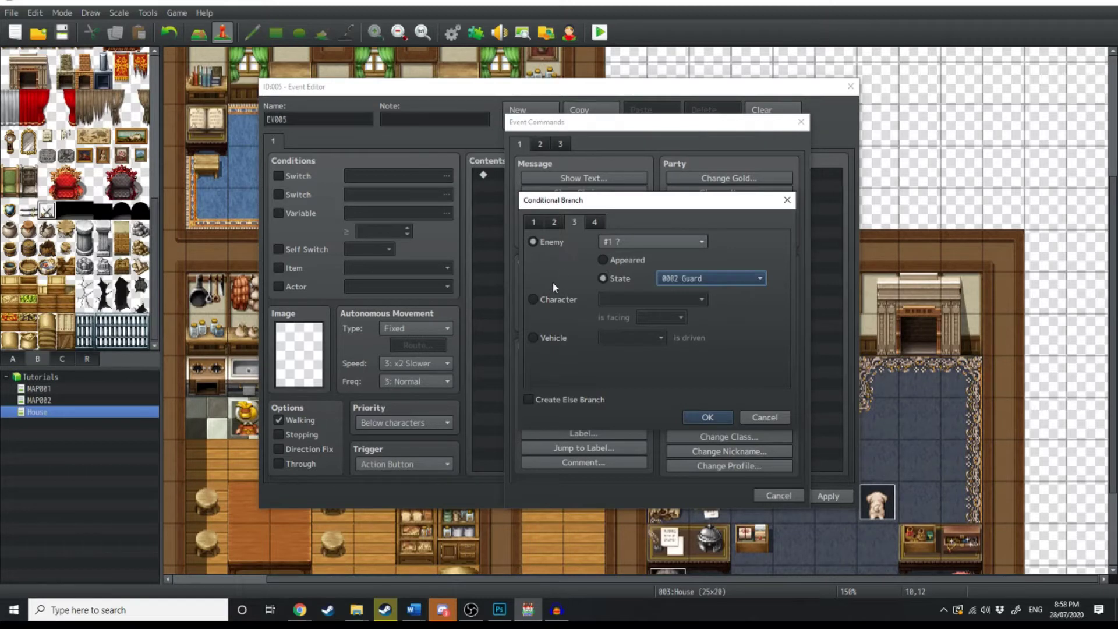
Try Character Player facing Down, then change to a Vehicle Boat condition.
left_click(537, 300)
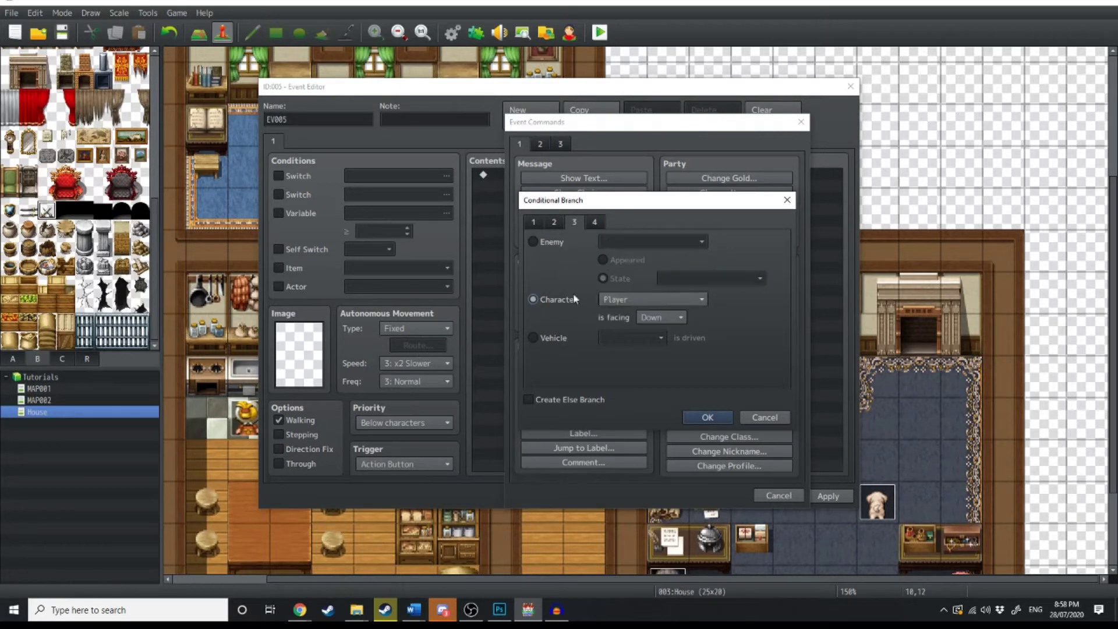
left_click(646, 300)
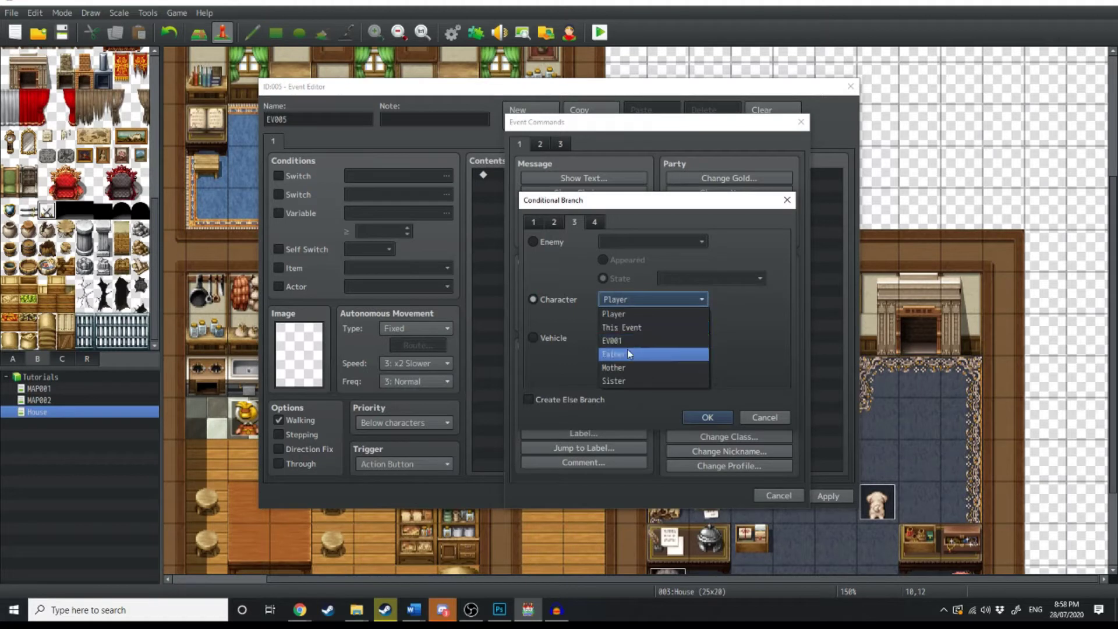
left_click(557, 282)
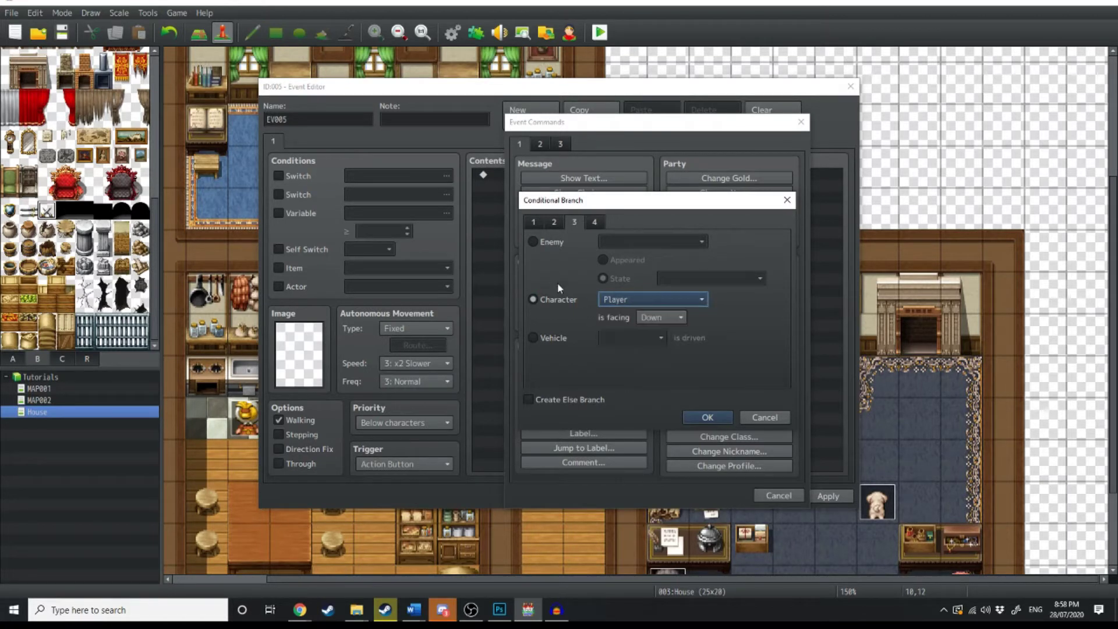
left_click(669, 319)
left_click(597, 326)
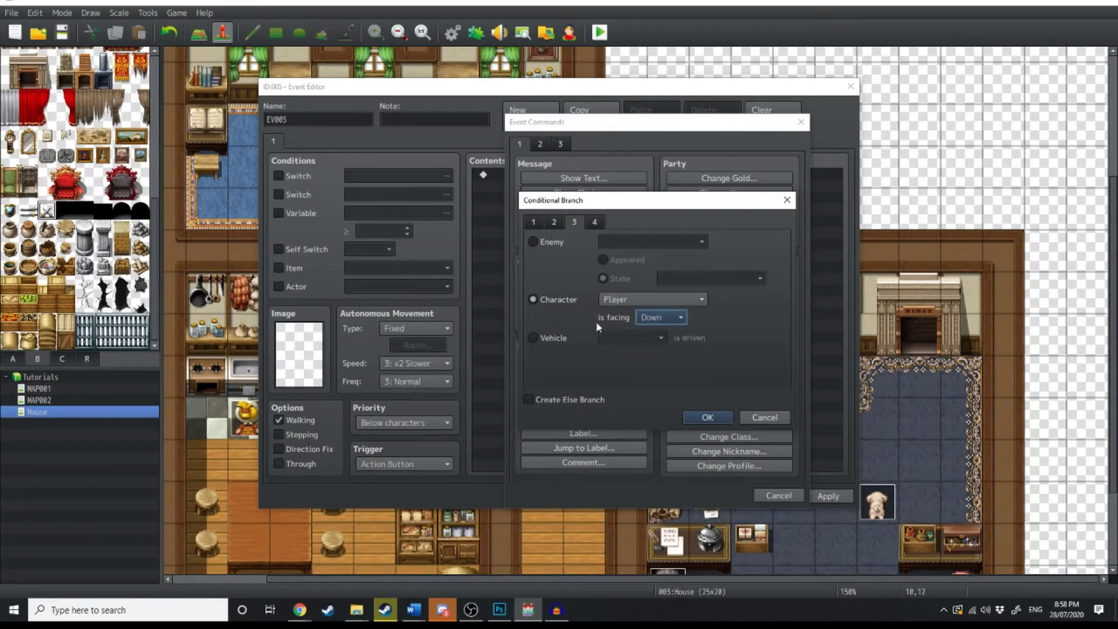
left_click(535, 338)
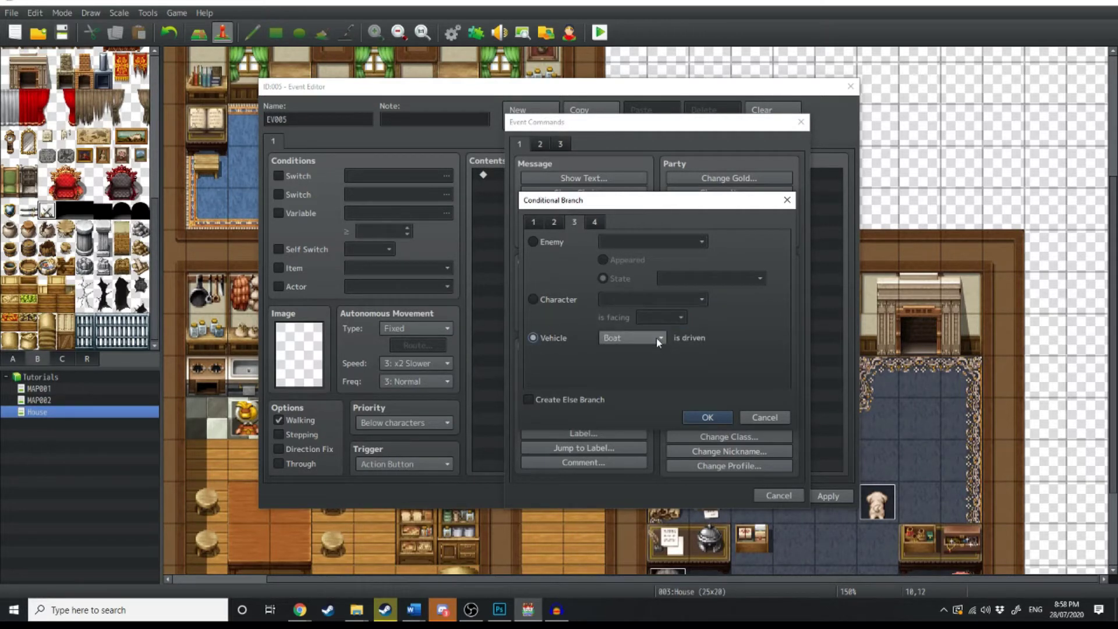
left_click(657, 338)
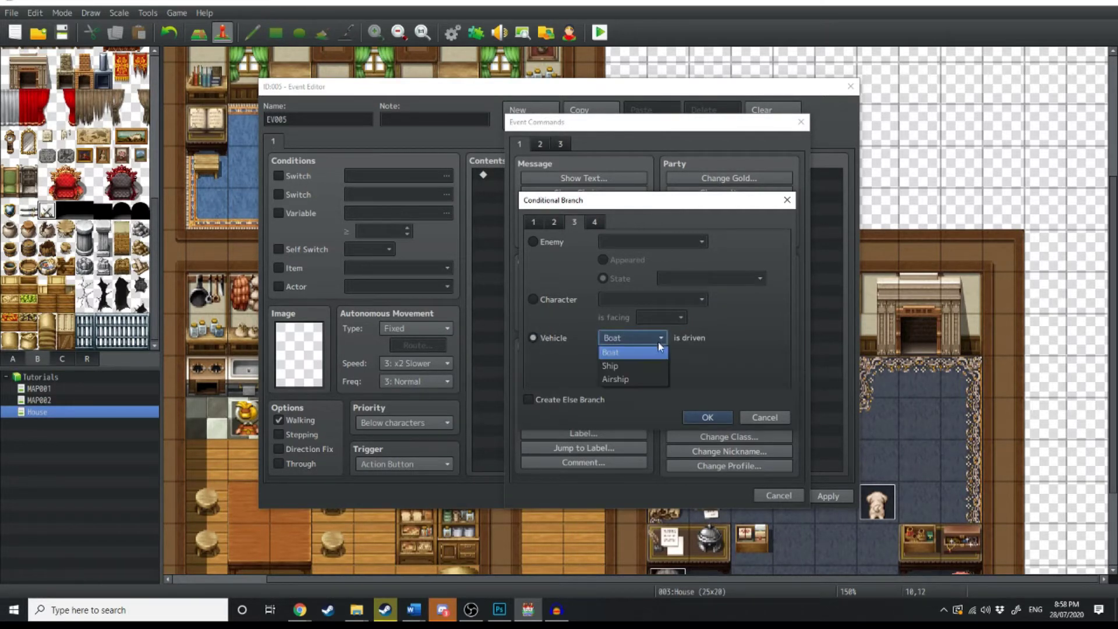
On tab 4, set a Gold condition with the ≥ comparison.
left_click(629, 365)
left_click(595, 222)
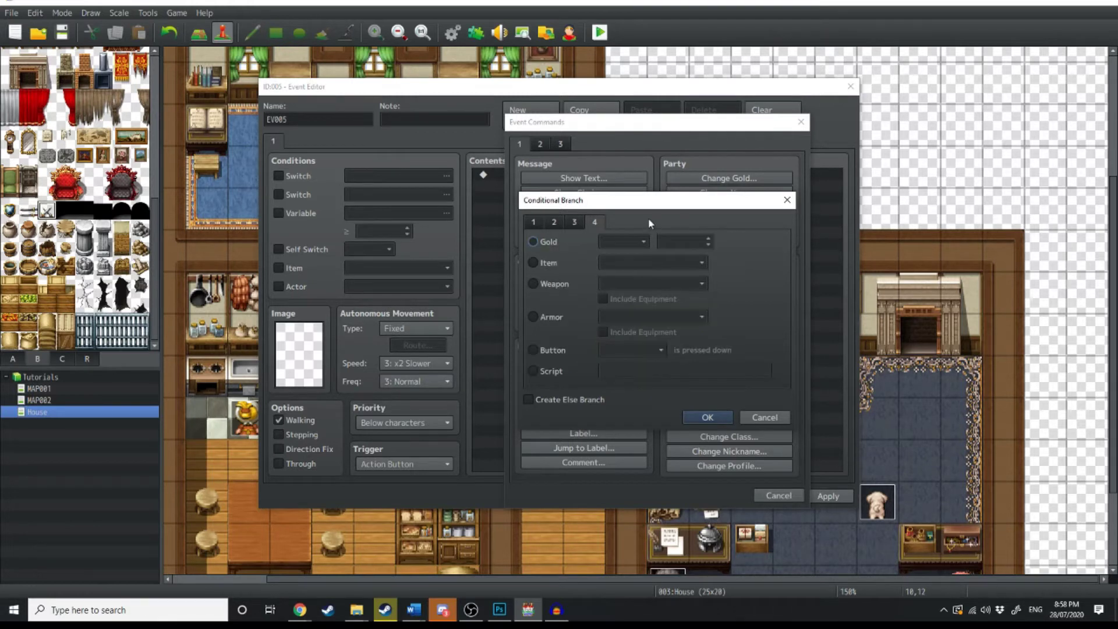
left_click(533, 241)
left_click(645, 243)
left_click(710, 240)
left_click(712, 242)
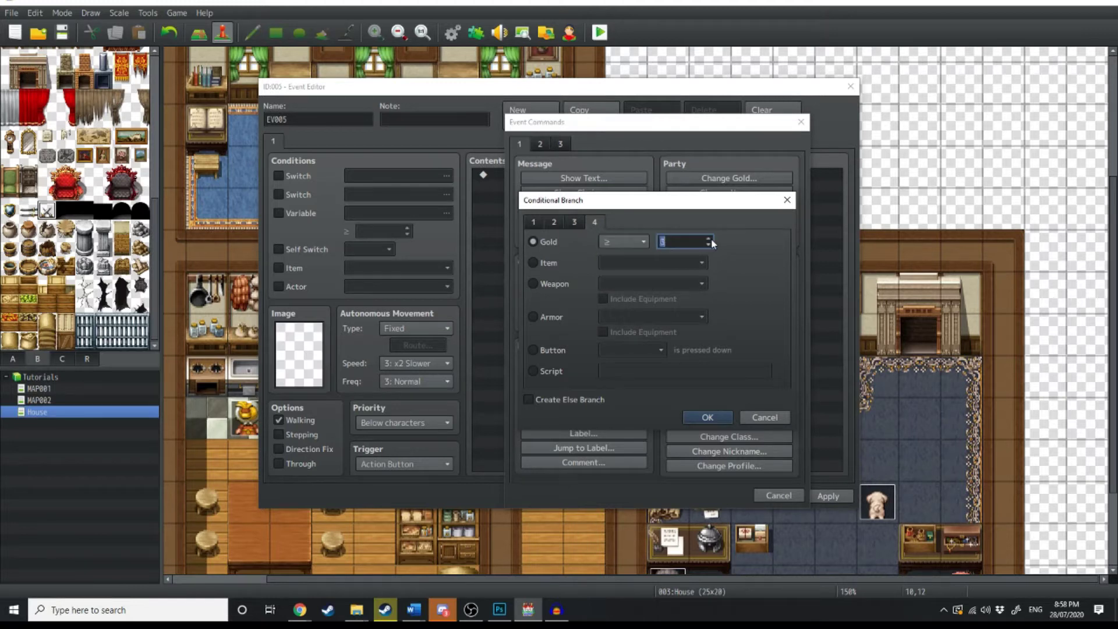
Try Item, Weapon, Armor, Button and Script conditions, then close all dialogs without saving.
left_click(540, 263)
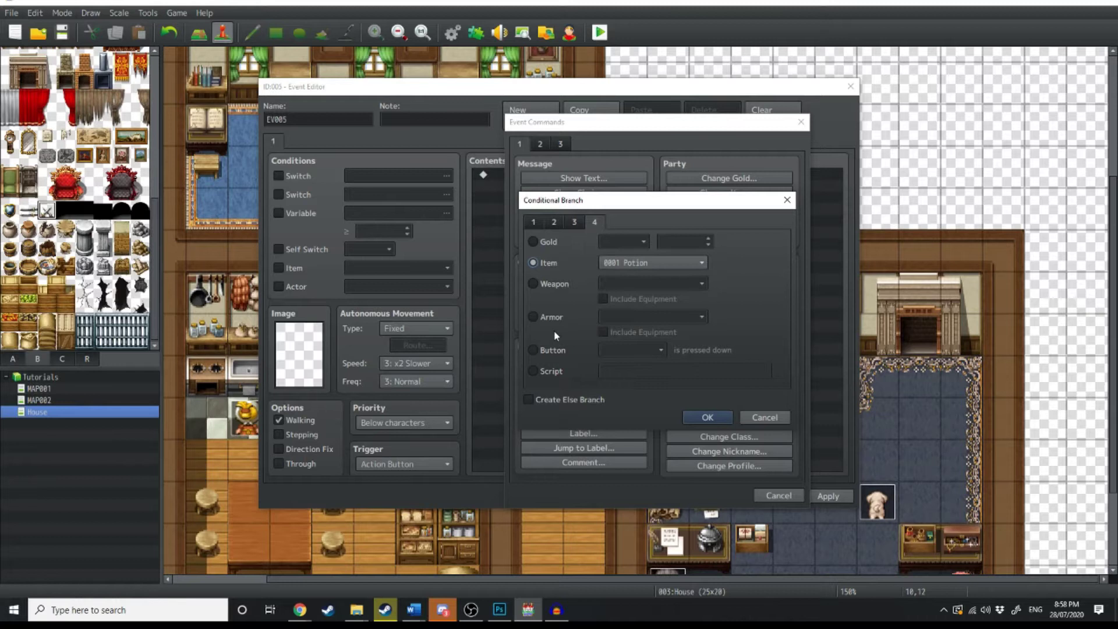
left_click(540, 287)
left_click(534, 320)
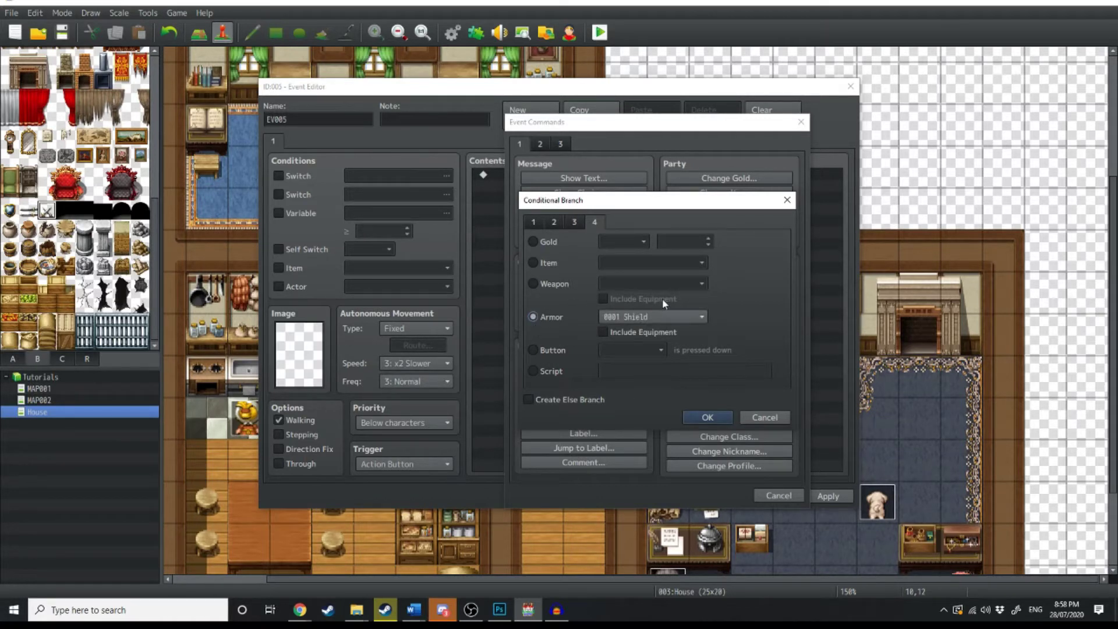
left_click(533, 350)
left_click(645, 347)
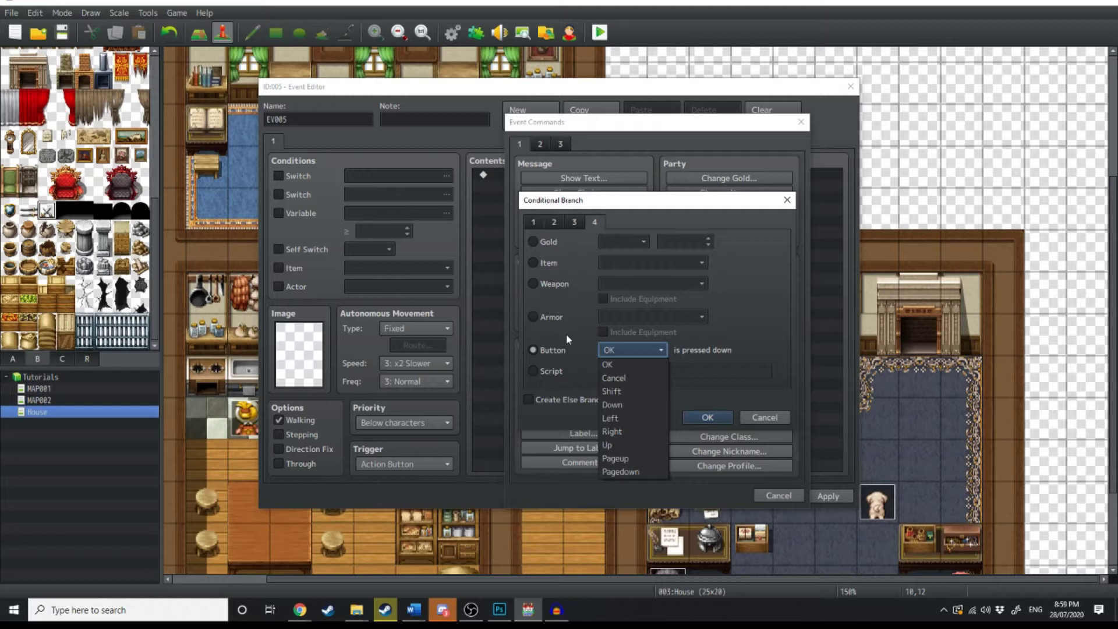
left_click(577, 367)
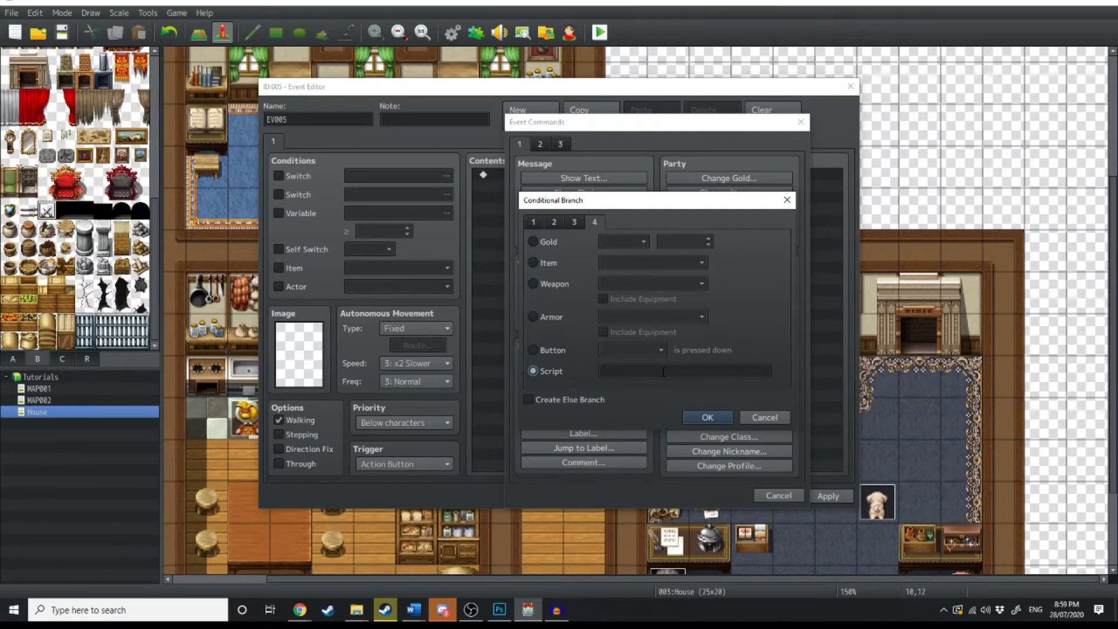
key("Escape")
key("Escape")
key("Escape")
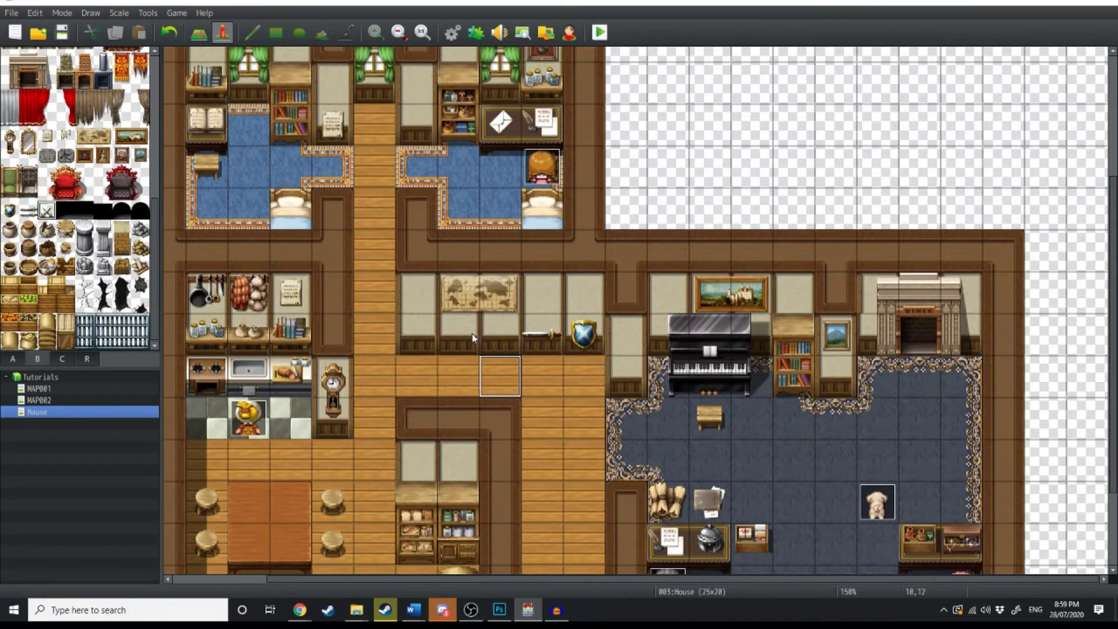
Try placing the player start in the corridor and beside the sister.
scroll(475, 337, "up", 2)
scroll(475, 338, "down", 1)
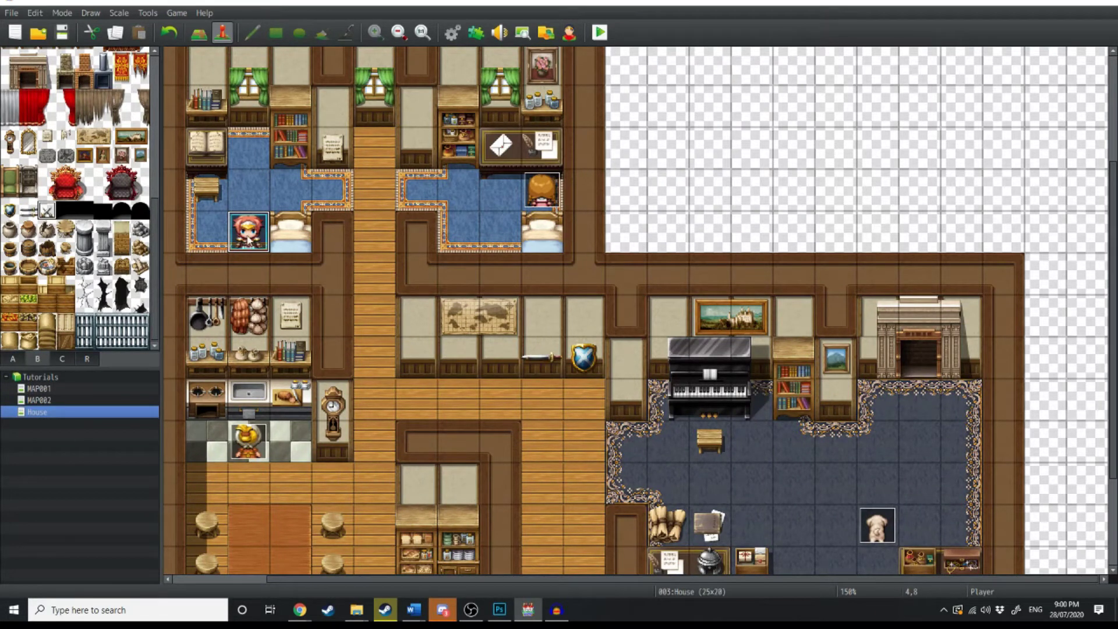
left_click(542, 195)
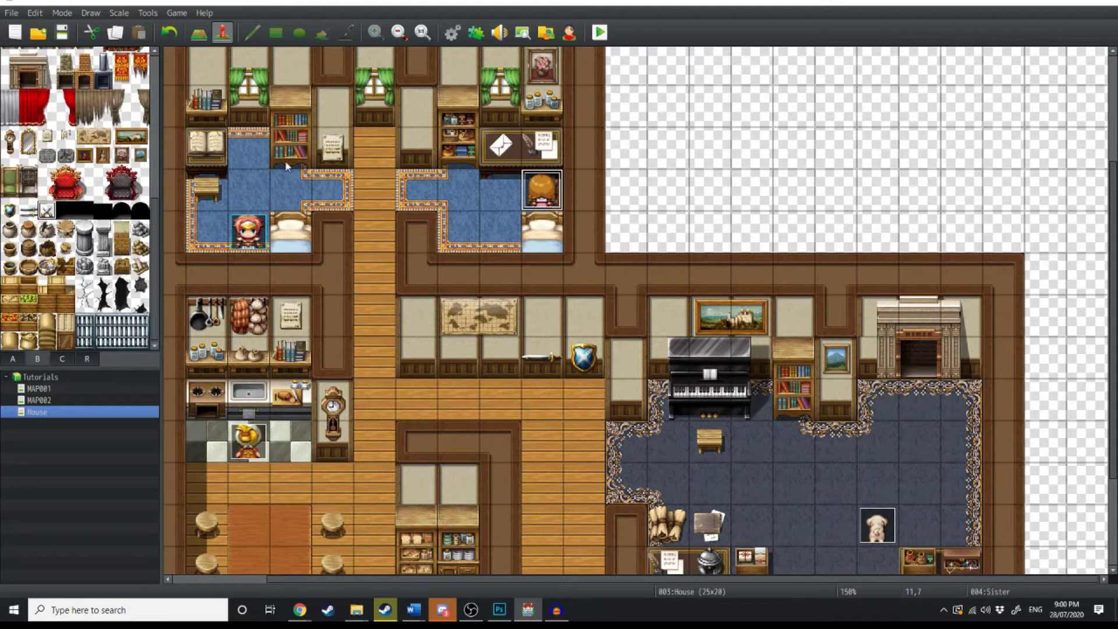
left_click_drag(259, 224, 372, 286)
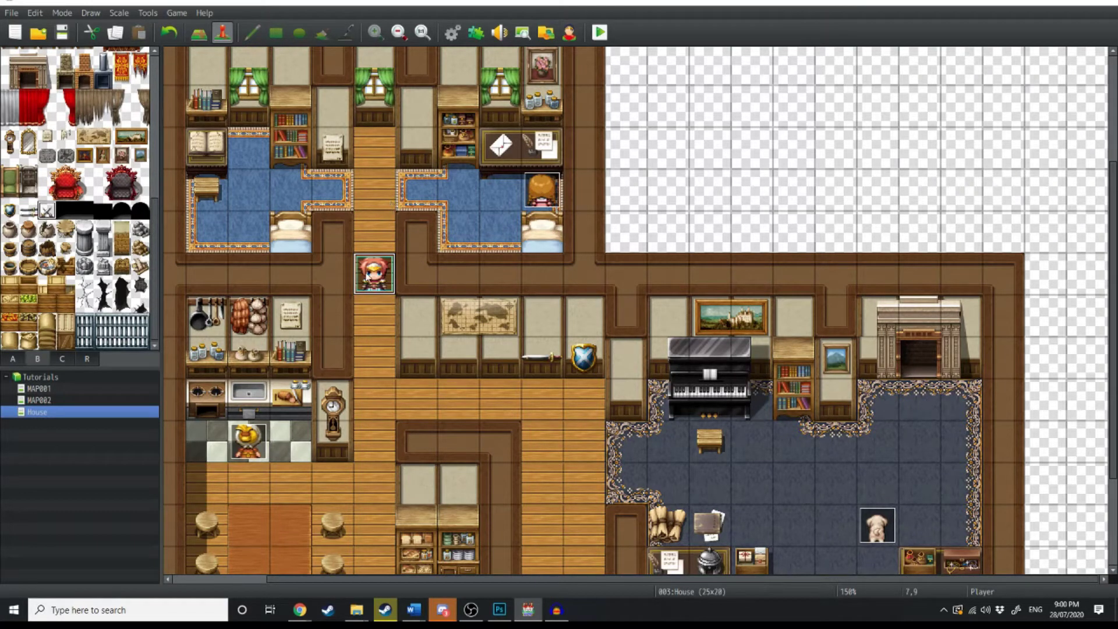
left_click_drag(306, 192, 500, 192)
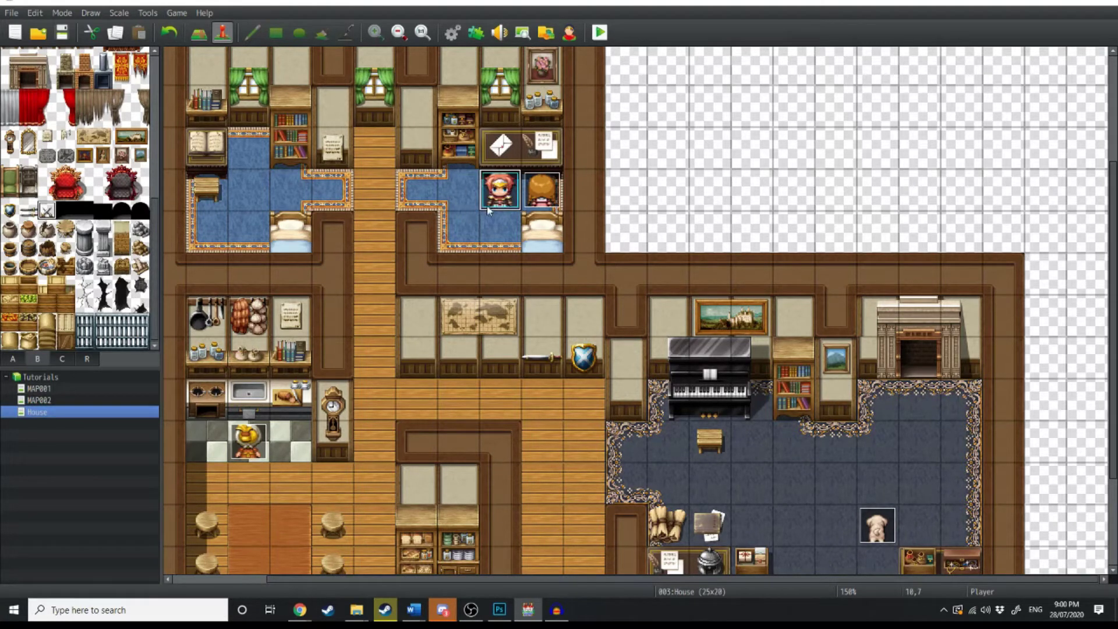
left_click_drag(516, 191, 389, 284)
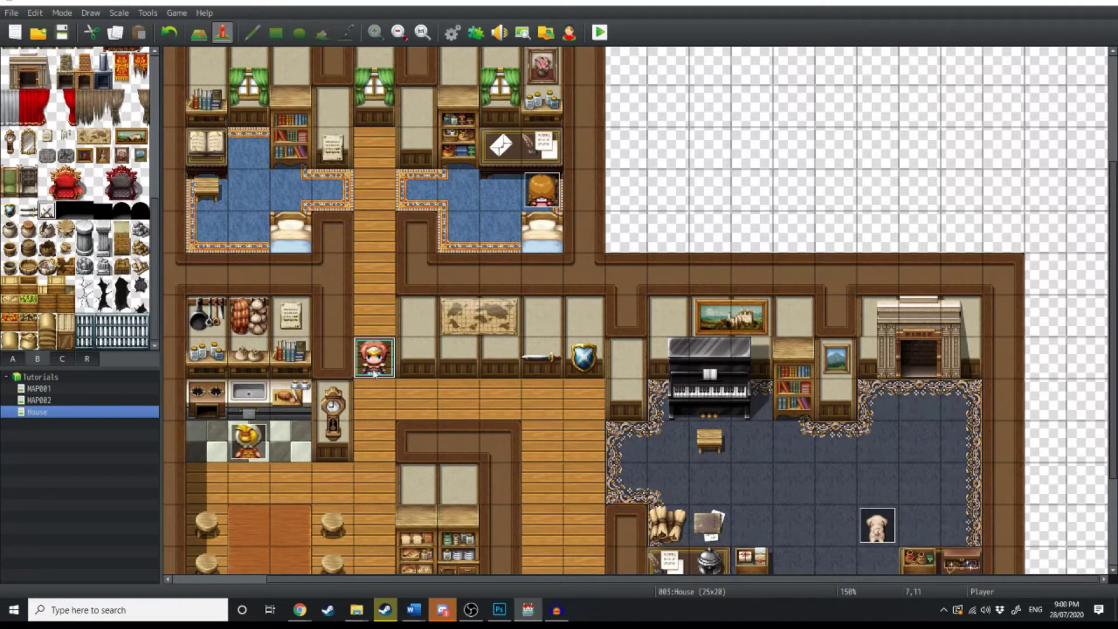
Put the player start in the left bedroom and create hallway event EV005 with its command list open.
left_click_drag(278, 209, 280, 208)
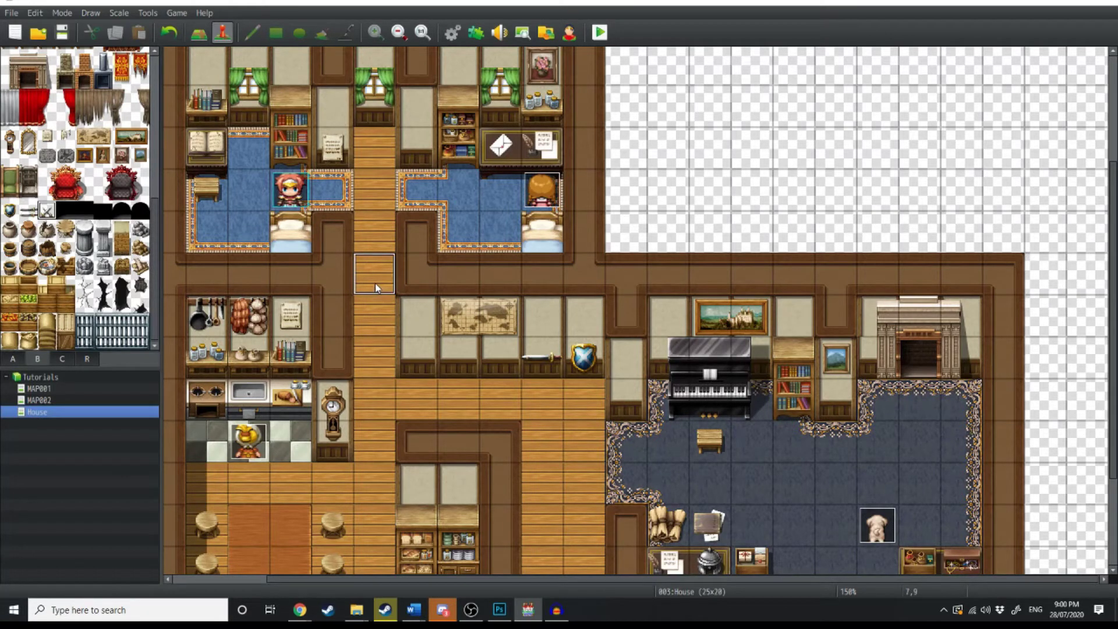
double_click(375, 283)
double_click(529, 190)
Branch EV005 on switch 0002, renamed 'Book for Sister', being ON, with an Else branch.
left_click(561, 358)
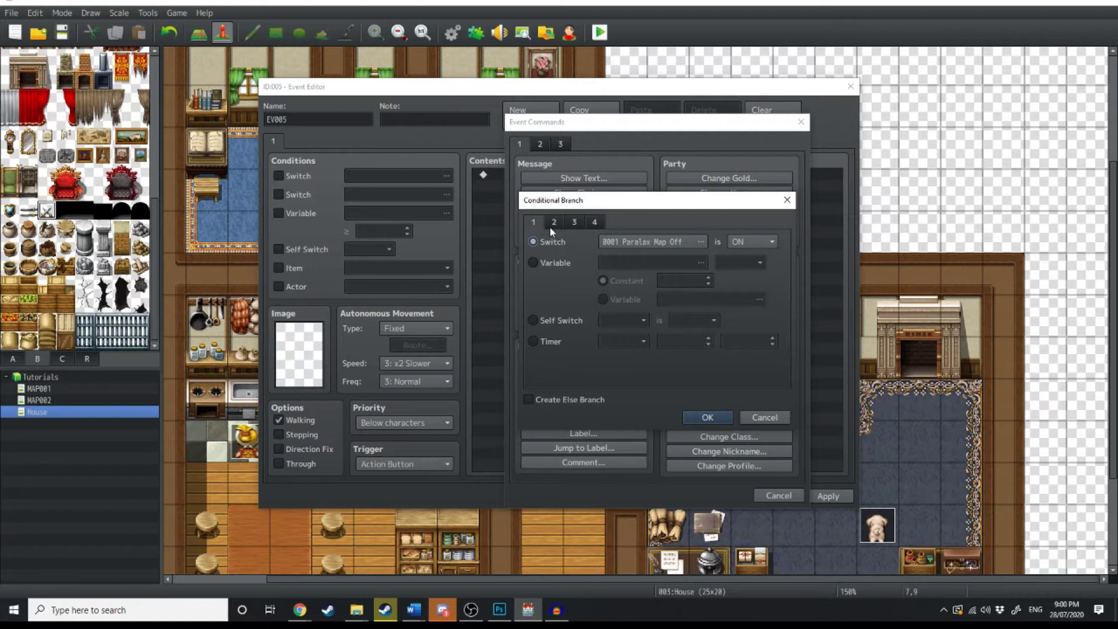
left_click(701, 243)
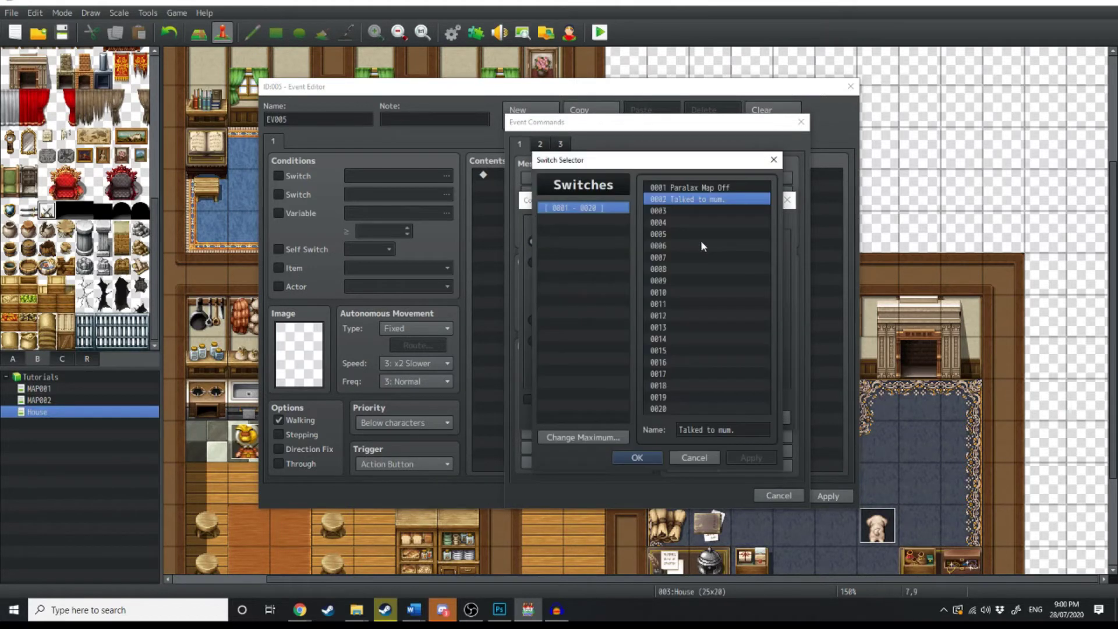
triple_click(739, 429)
type("Book for Sister")
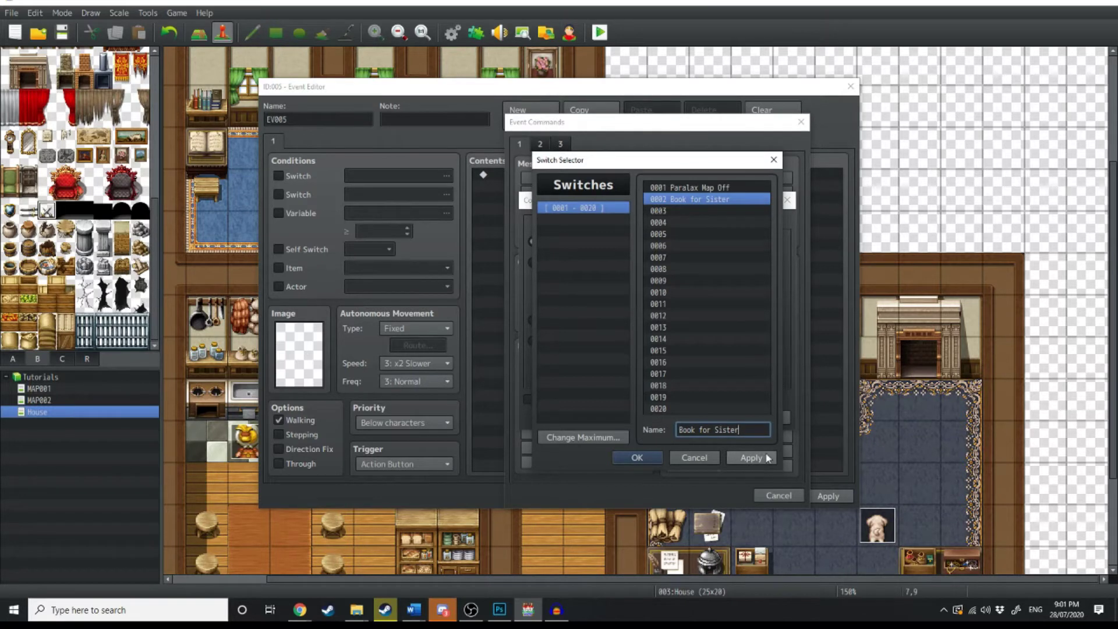
left_click(751, 458)
left_click(652, 459)
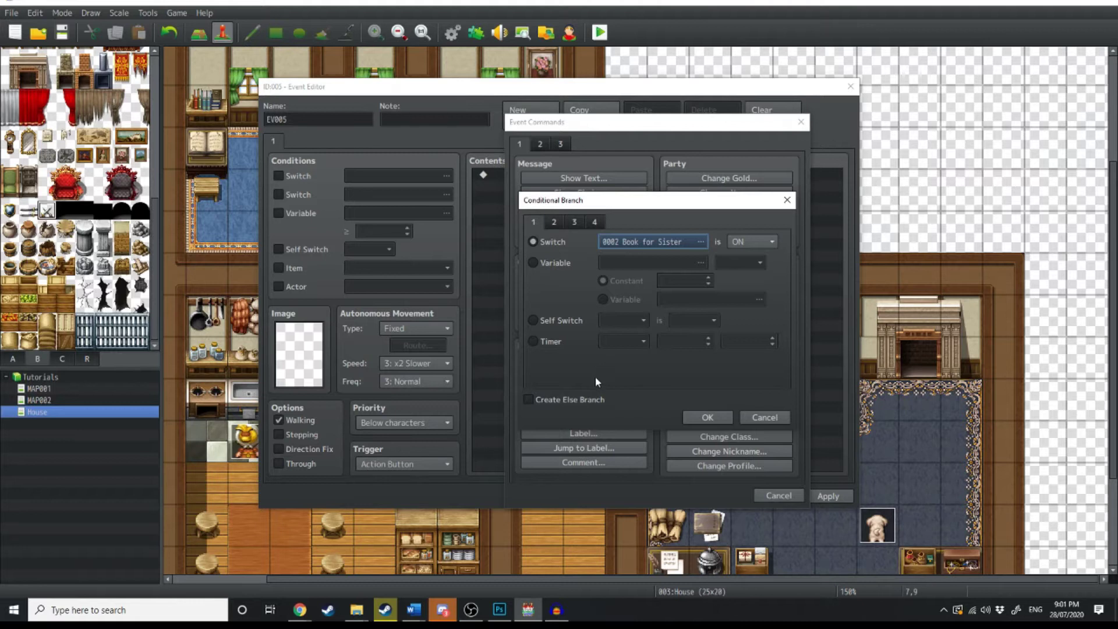
left_click(529, 400)
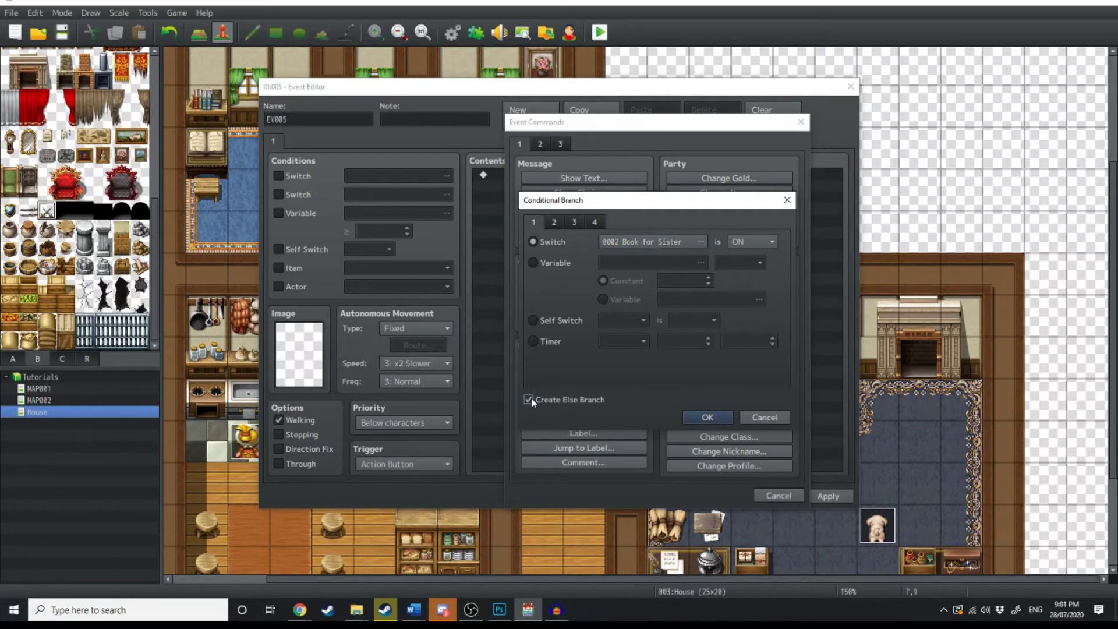
left_click(725, 417)
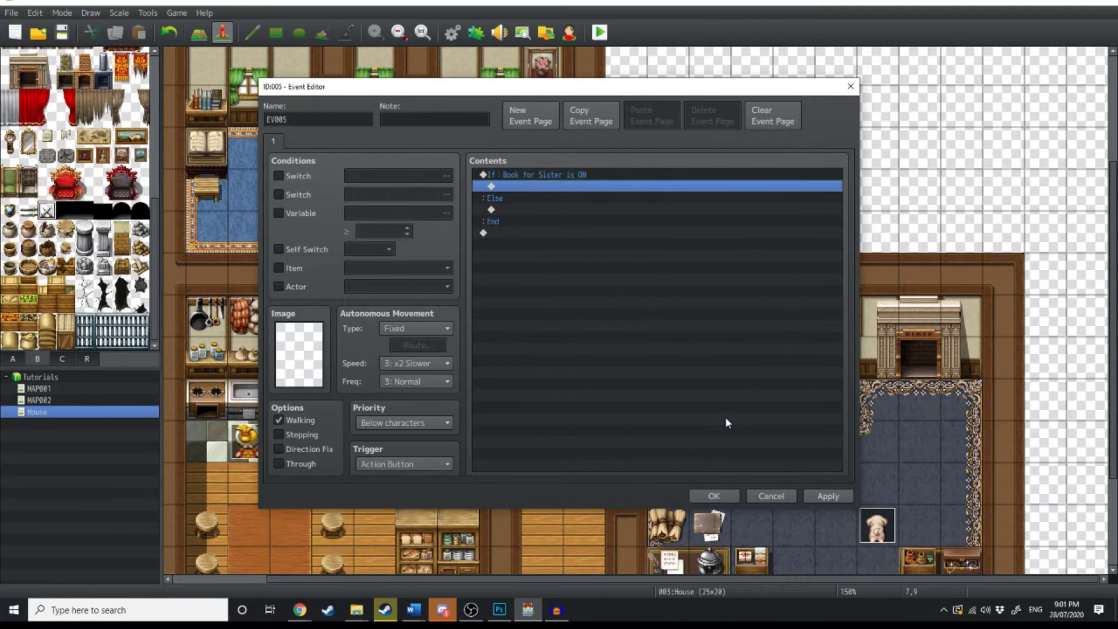
Select the Else section and its empty line, then reselect the whole conditional branch.
left_click(503, 198)
left_click(511, 210)
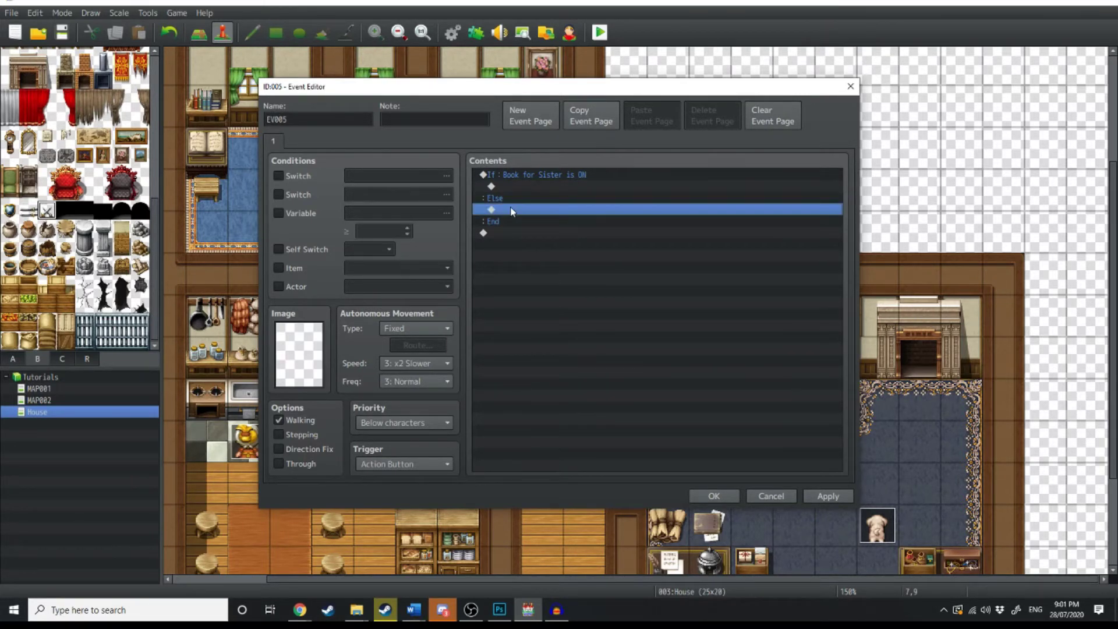
left_click(498, 174)
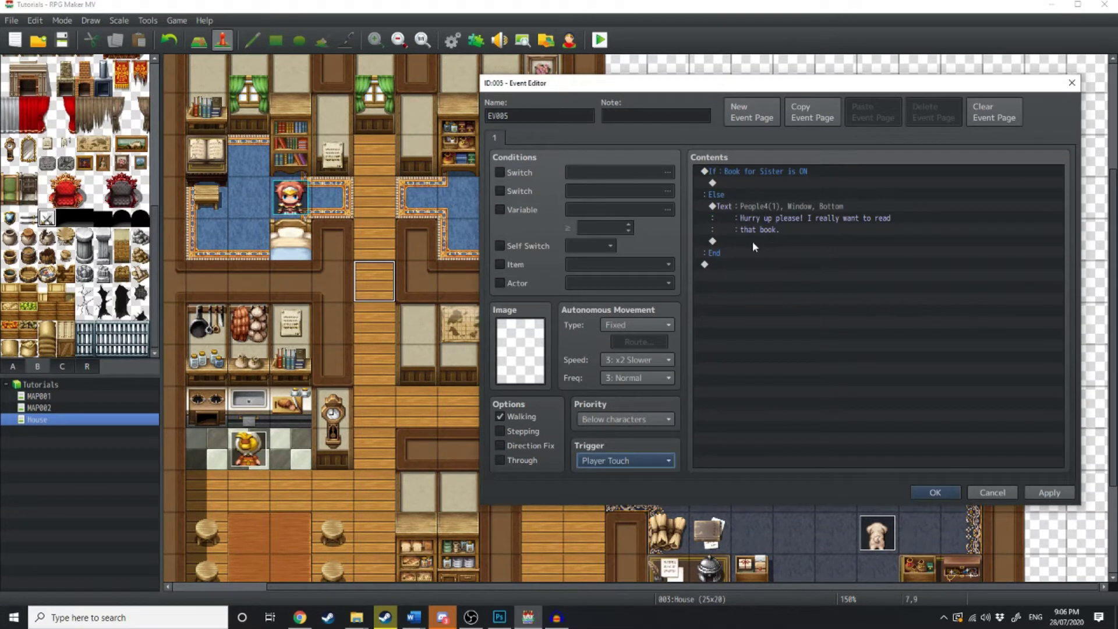
Add a Set Movement Route moving the Player 1 Step Backward after the message, then save the event.
double_click(751, 241)
left_click(763, 140)
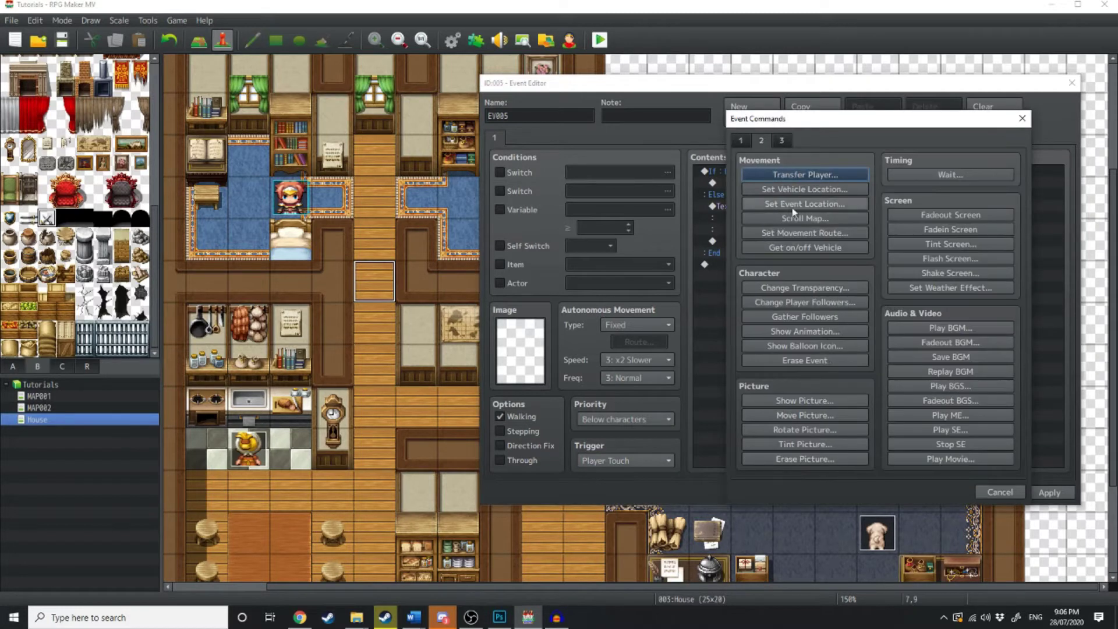
left_click(805, 233)
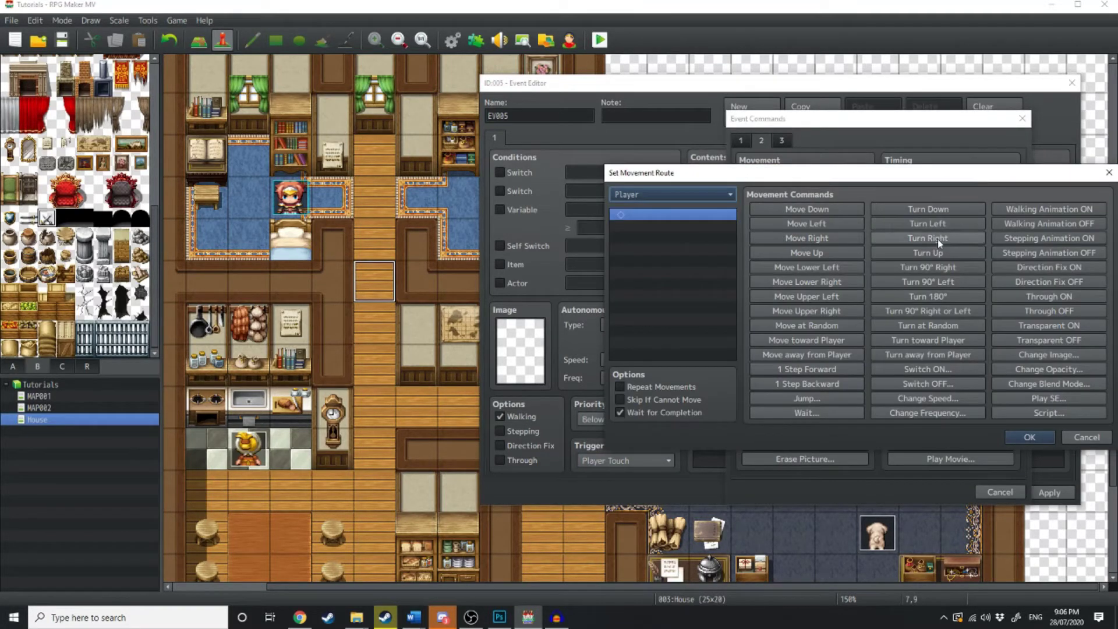
left_click(819, 383)
left_click(1029, 437)
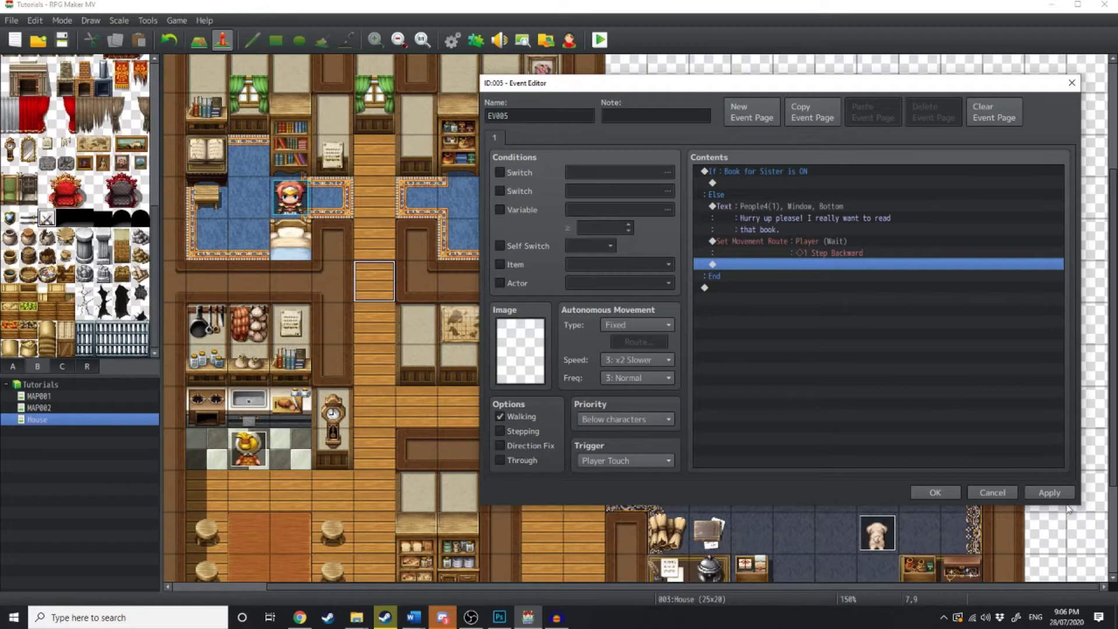
left_click(935, 492)
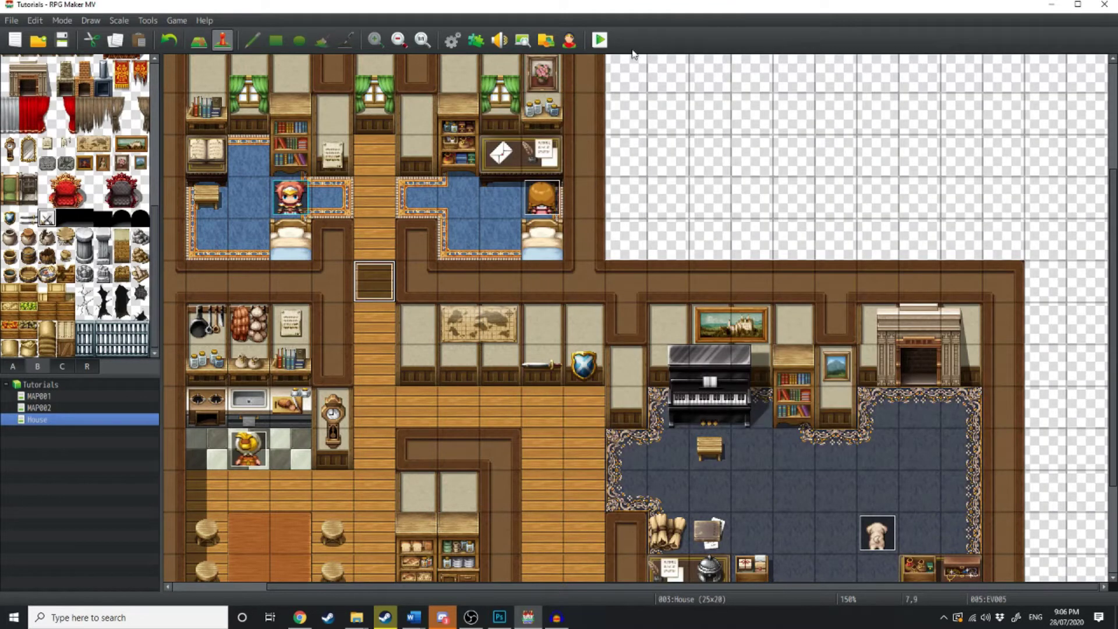
Playtest and walk the hero into the hallway event twice, confirming the hurry-up message and push-back.
left_click(599, 40)
key("Right")
key("Right")
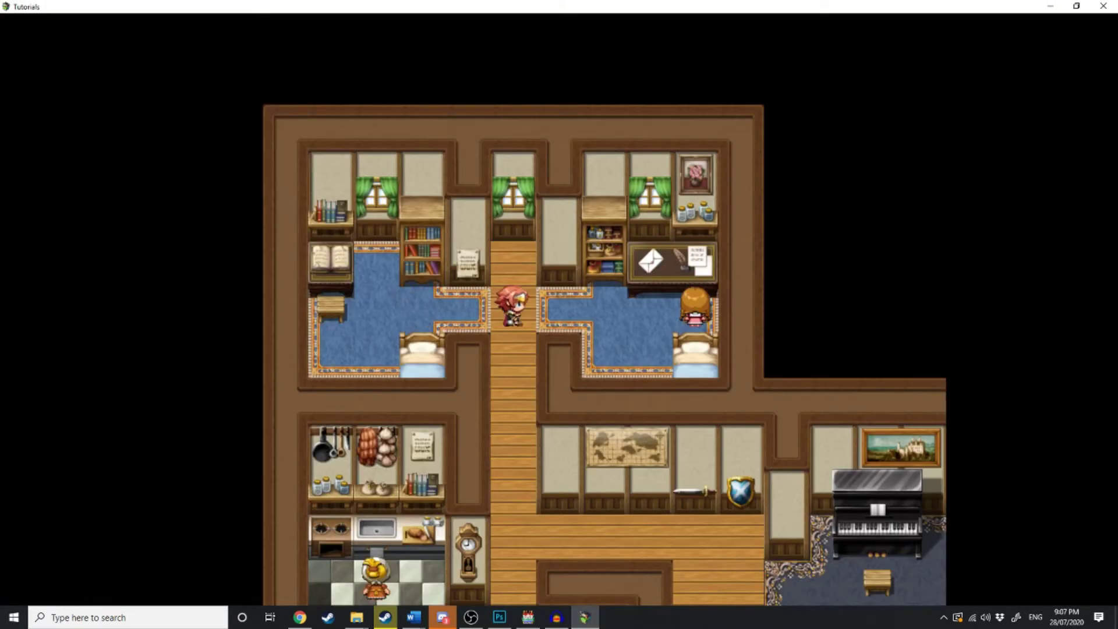
key("Down")
key("Down")
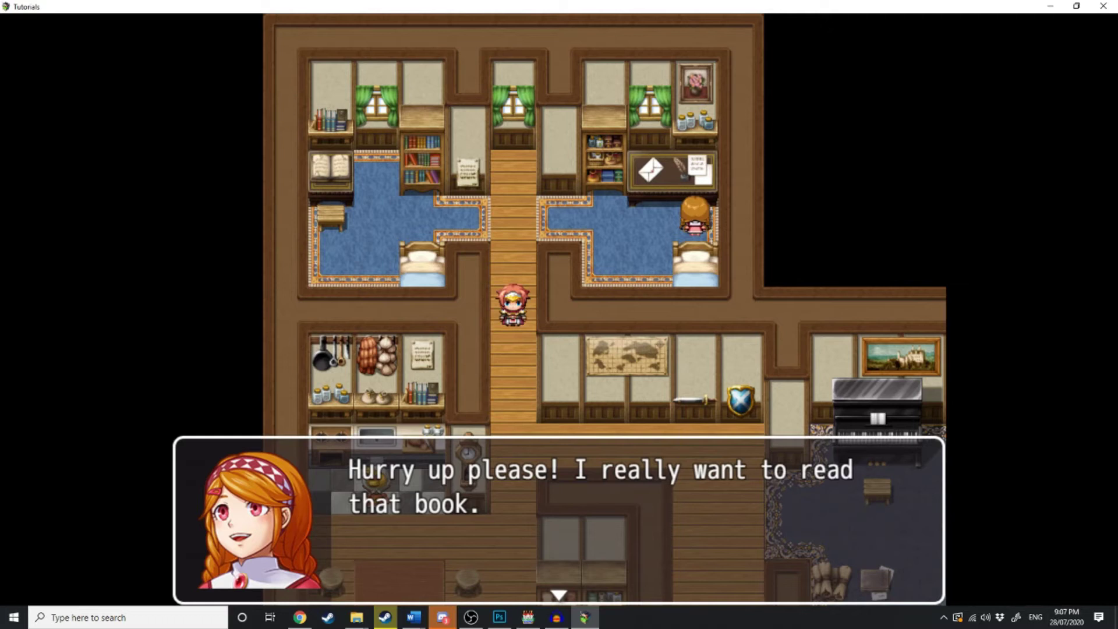
key("Return")
key("Down")
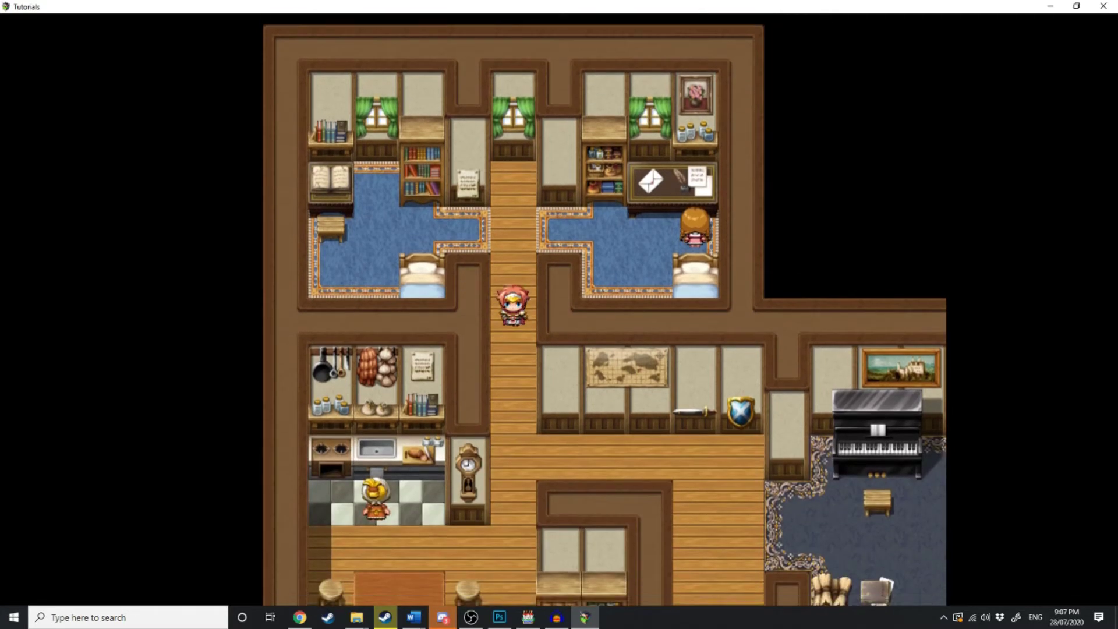
key("Return")
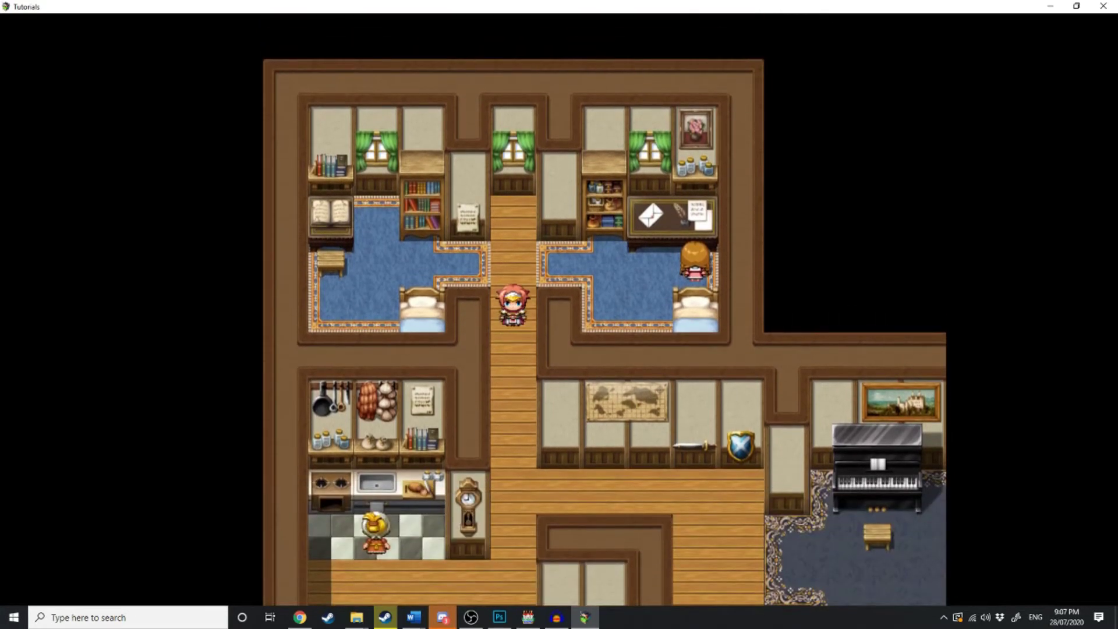
key("Return")
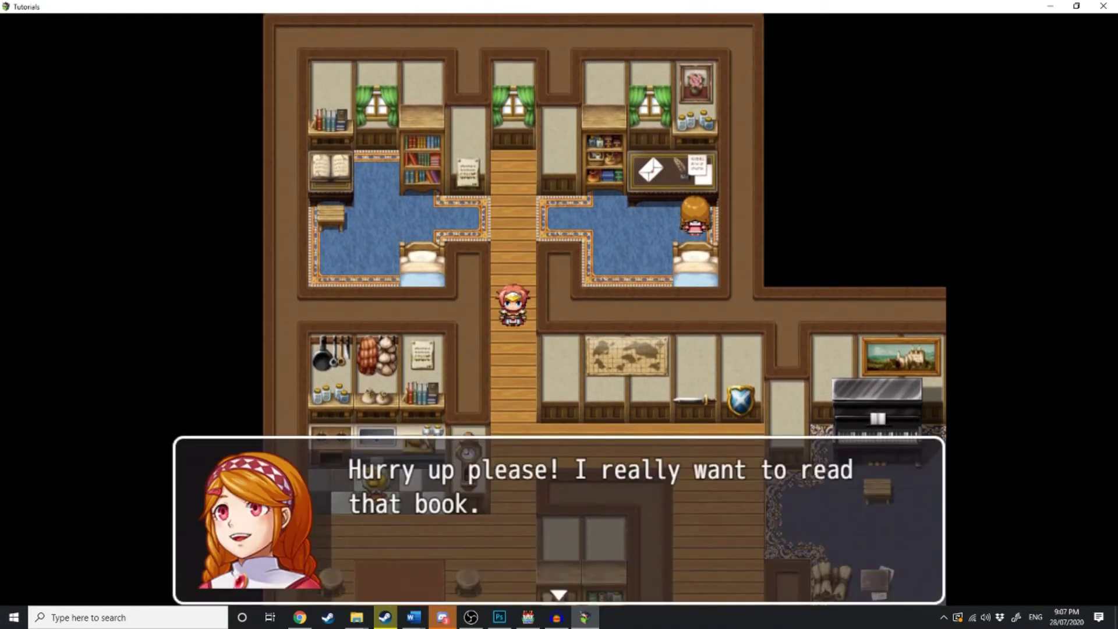
key("alt+F4")
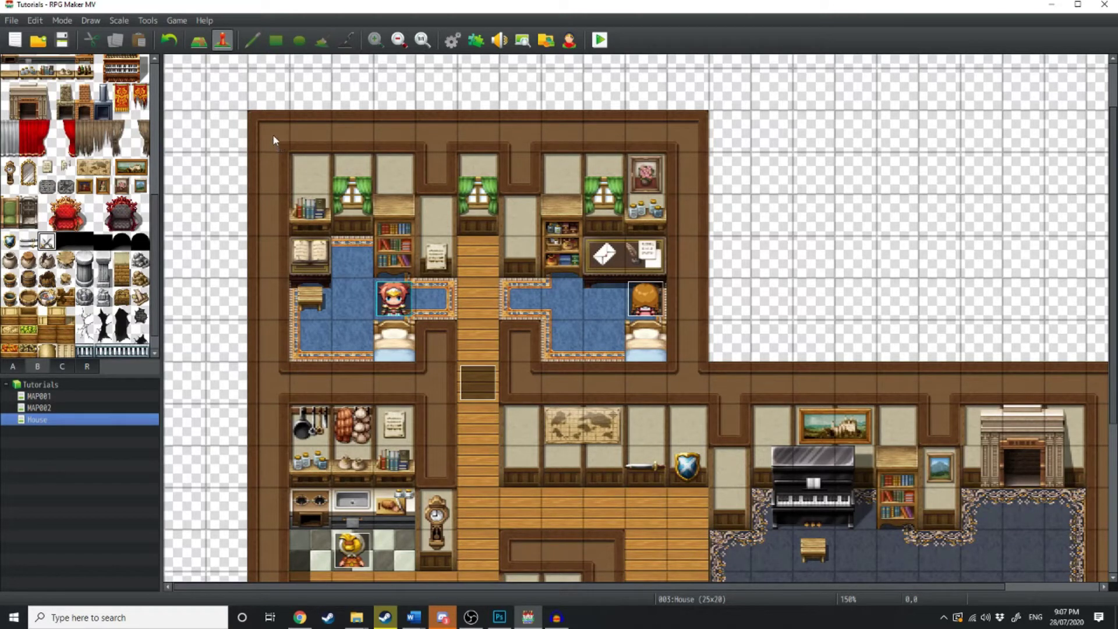
Create an autorun event on the top-left tile with the sister saying 'Brother! Can I please borrow your book on plants!?'.
double_click(264, 148)
double_click(483, 183)
left_click(495, 312)
type("Brother! Can I please borrow your")
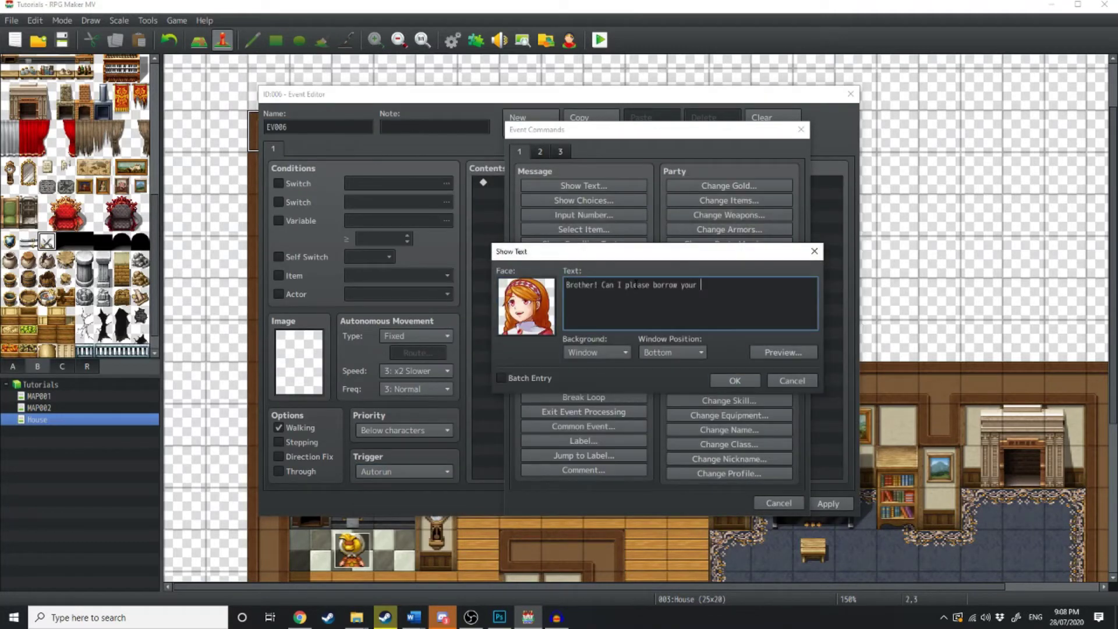
key("Return")
type("book on plants!?")
Add the brother's reply 'Okay sister! Let me get it from my book', turn self switch A ON, and save.
type("Okay sister! Let me get it from my b")
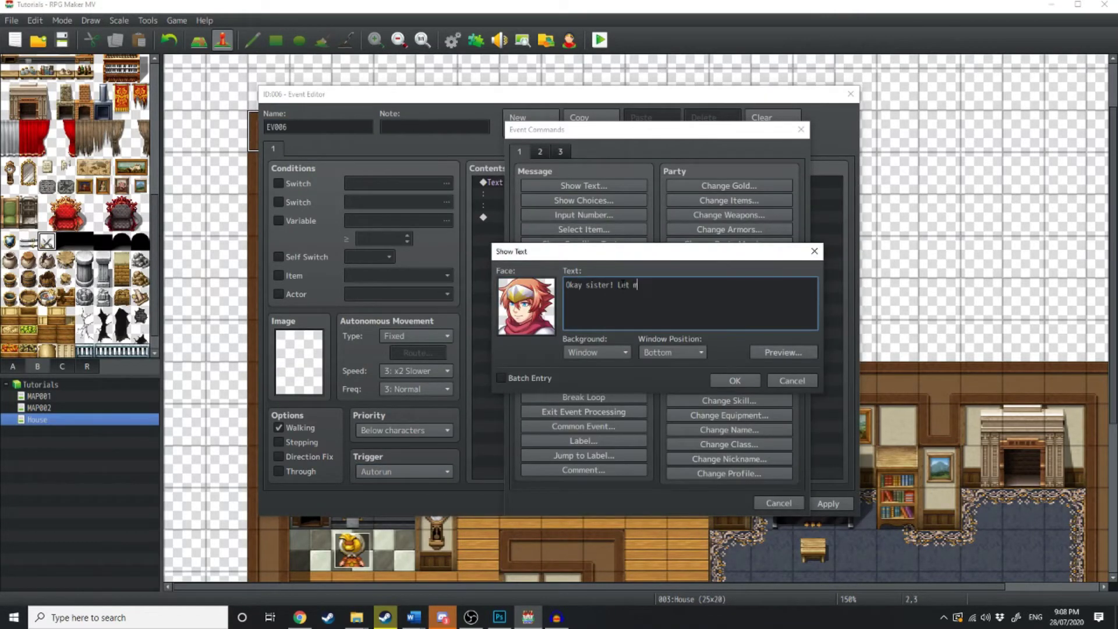
type("ook")
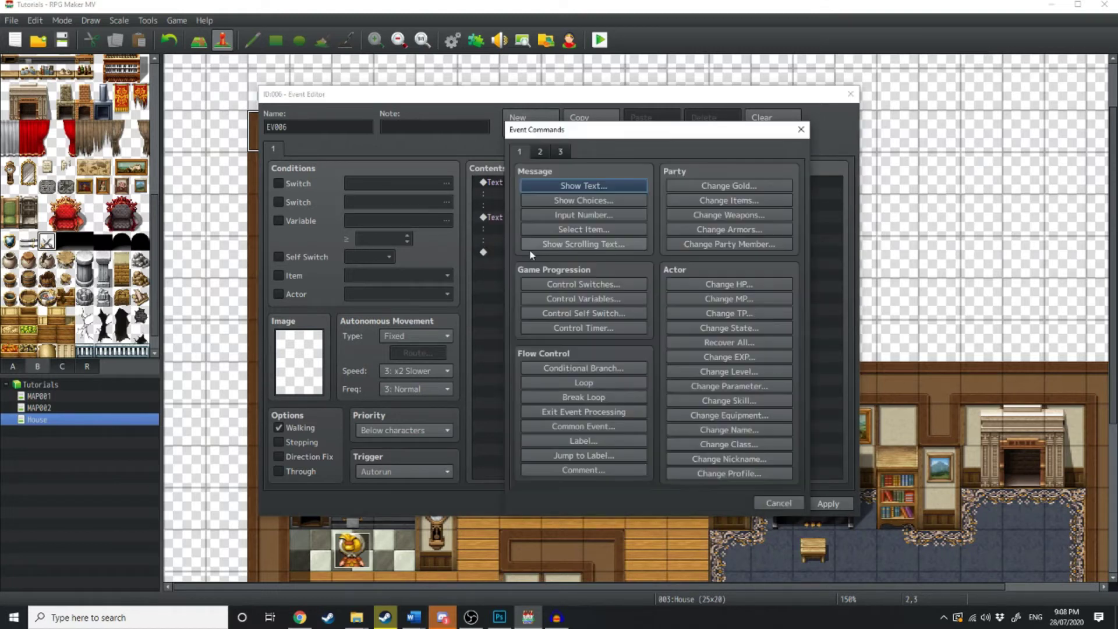
left_click(582, 315)
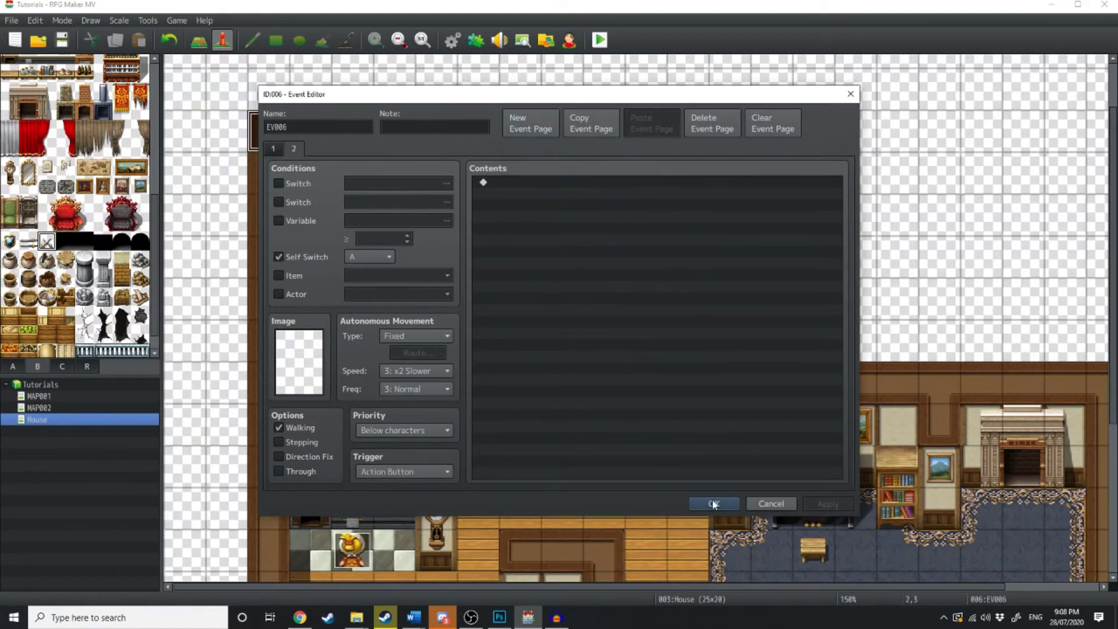
left_click(714, 504)
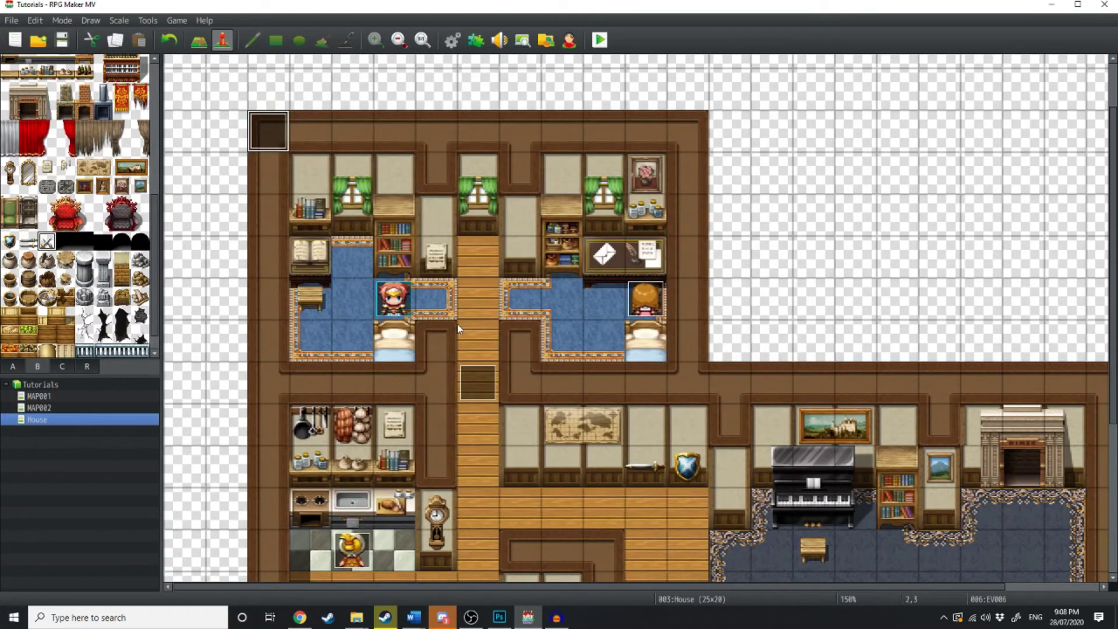
Begin a new Show Text message in the Sister event's contents.
double_click(650, 304)
double_click(515, 185)
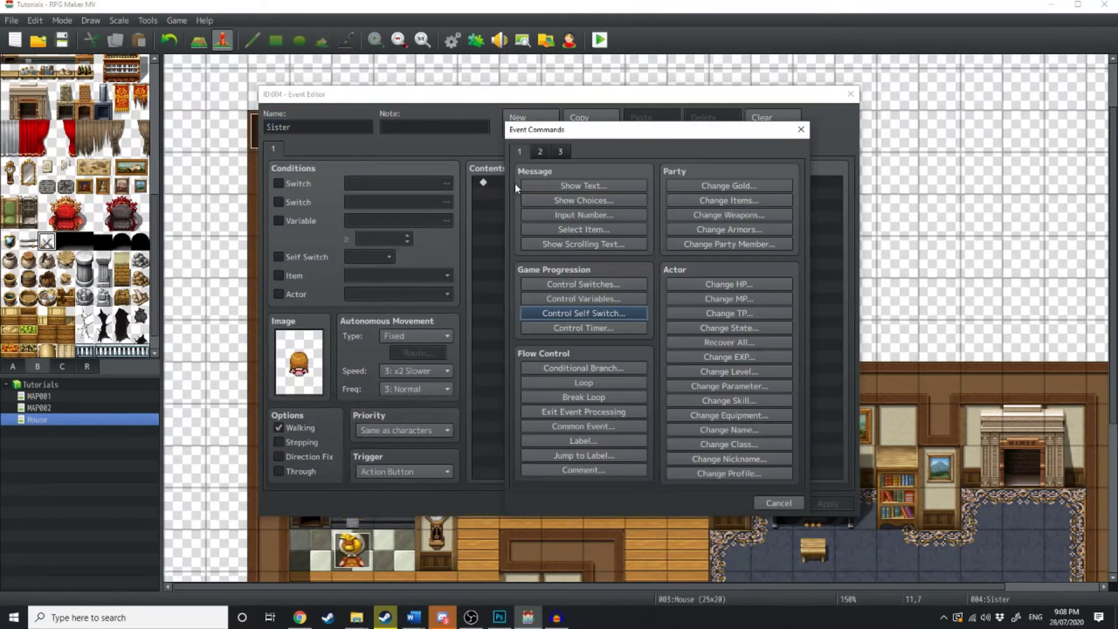
left_click(576, 186)
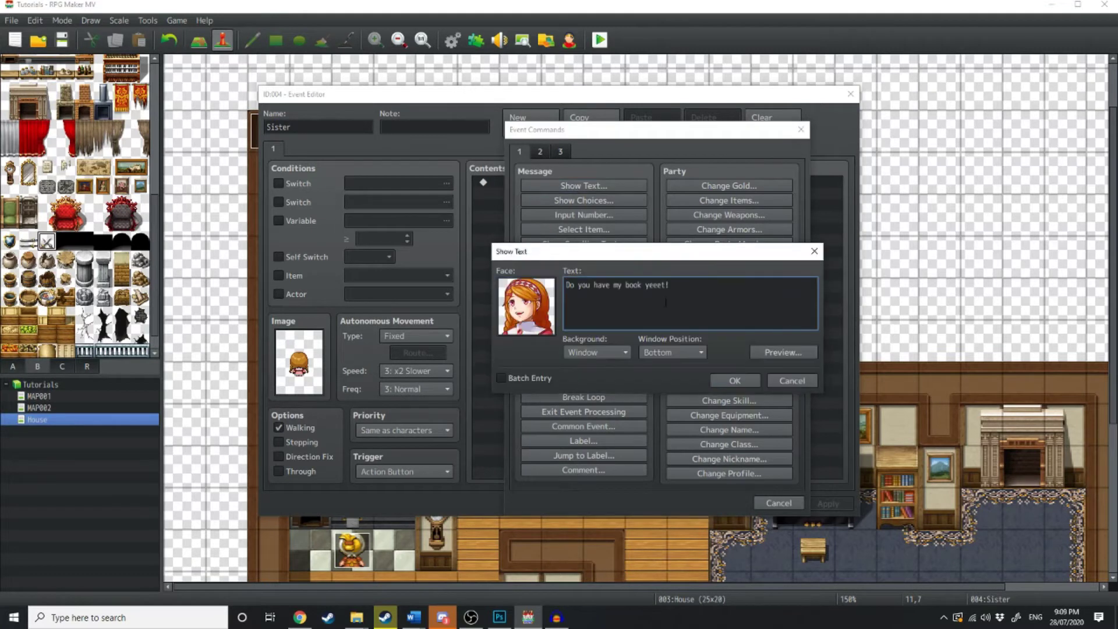